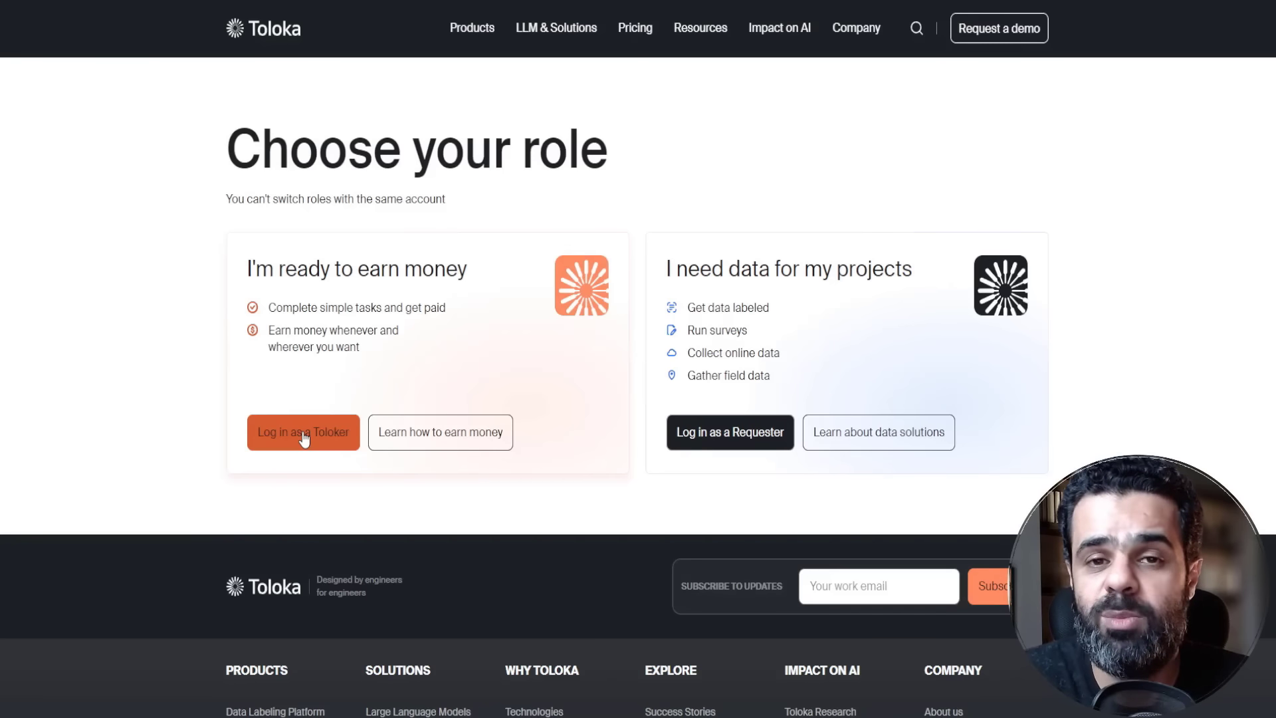
Log in as a Toloker and look through the list of available tasks and their pay.
left_click(304, 439)
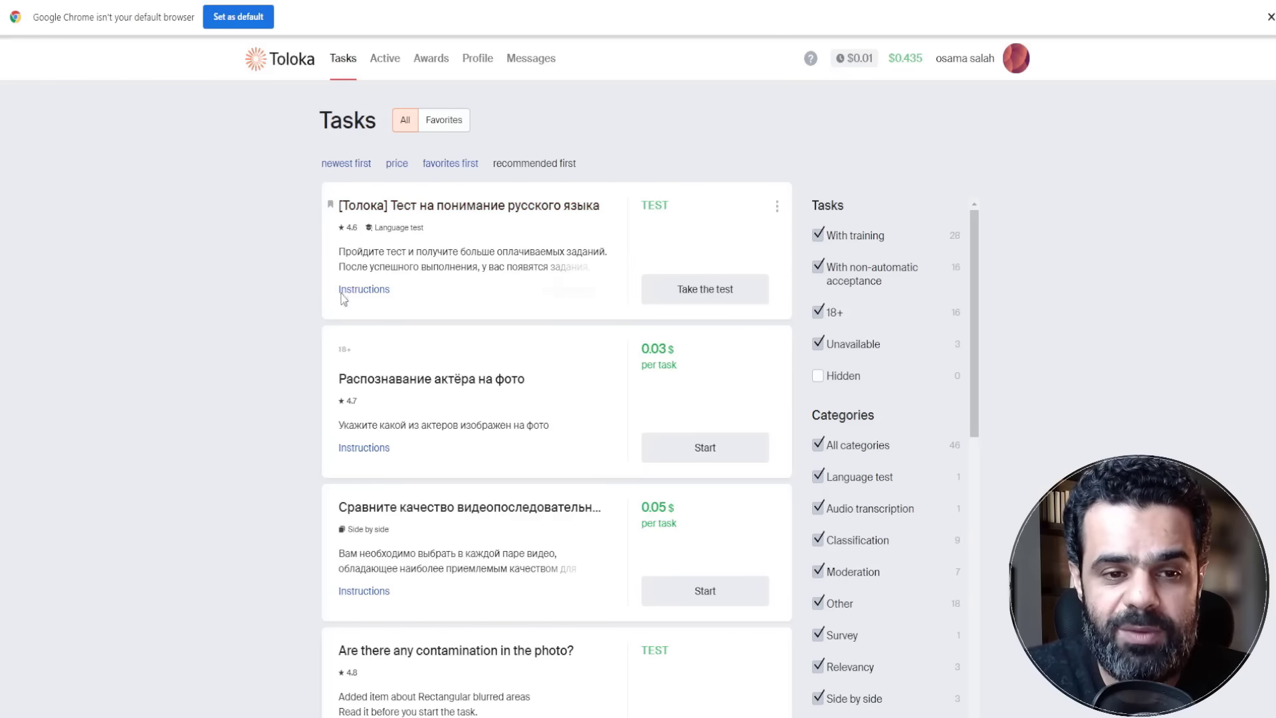
scroll(348, 293, "down", 5)
scroll(347, 292, "down", 2)
scroll(347, 292, "down", 16)
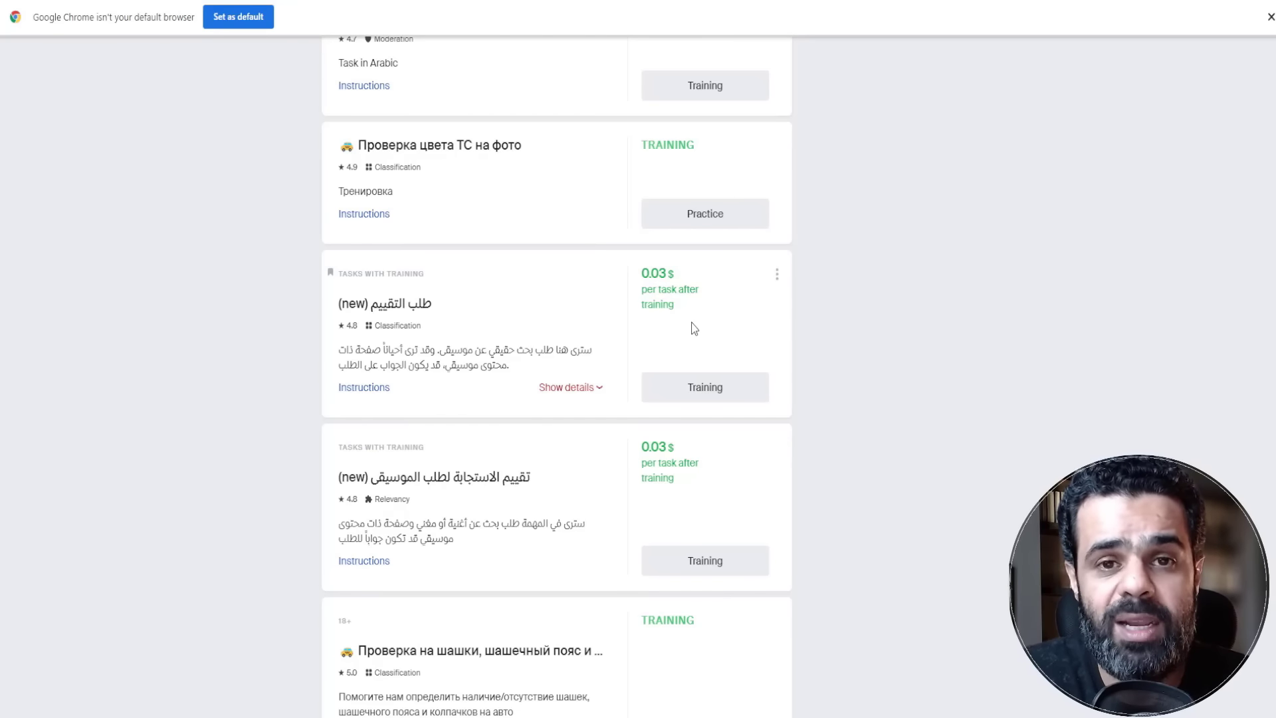
scroll(693, 328, "up", 15)
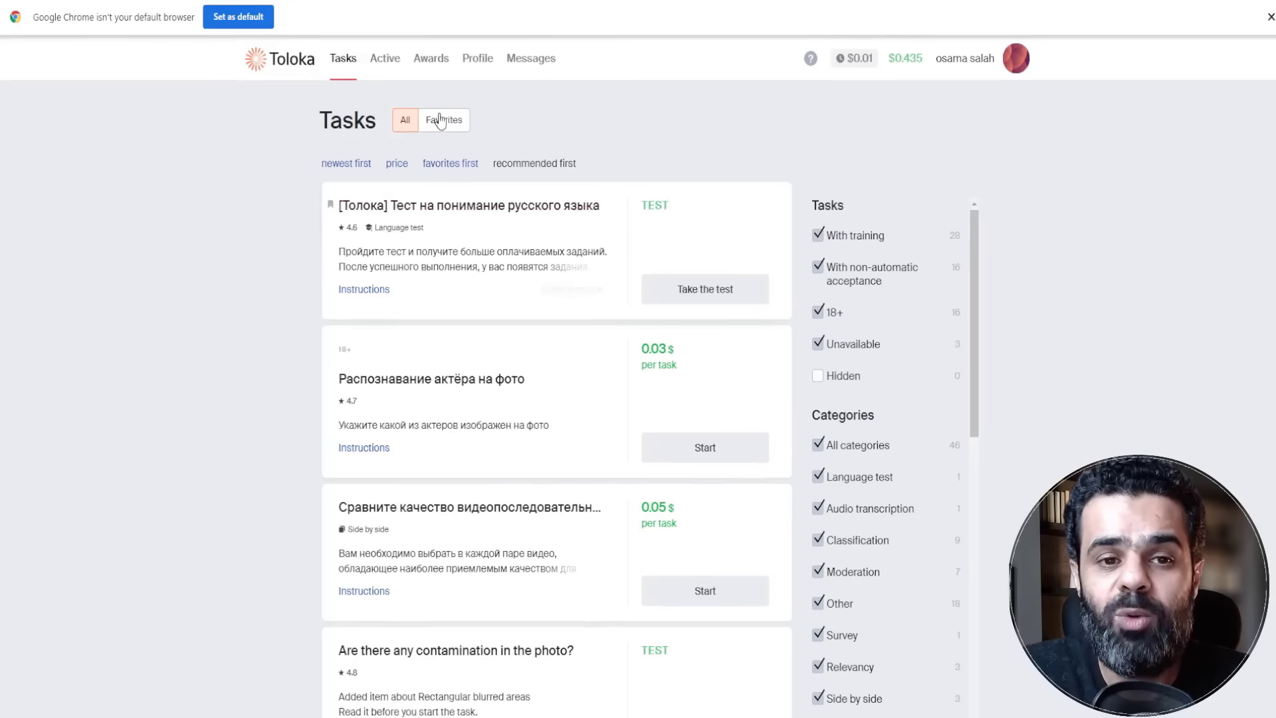
Open the account profile and review the personal data, phone number, languages and connections sections.
left_click(473, 63)
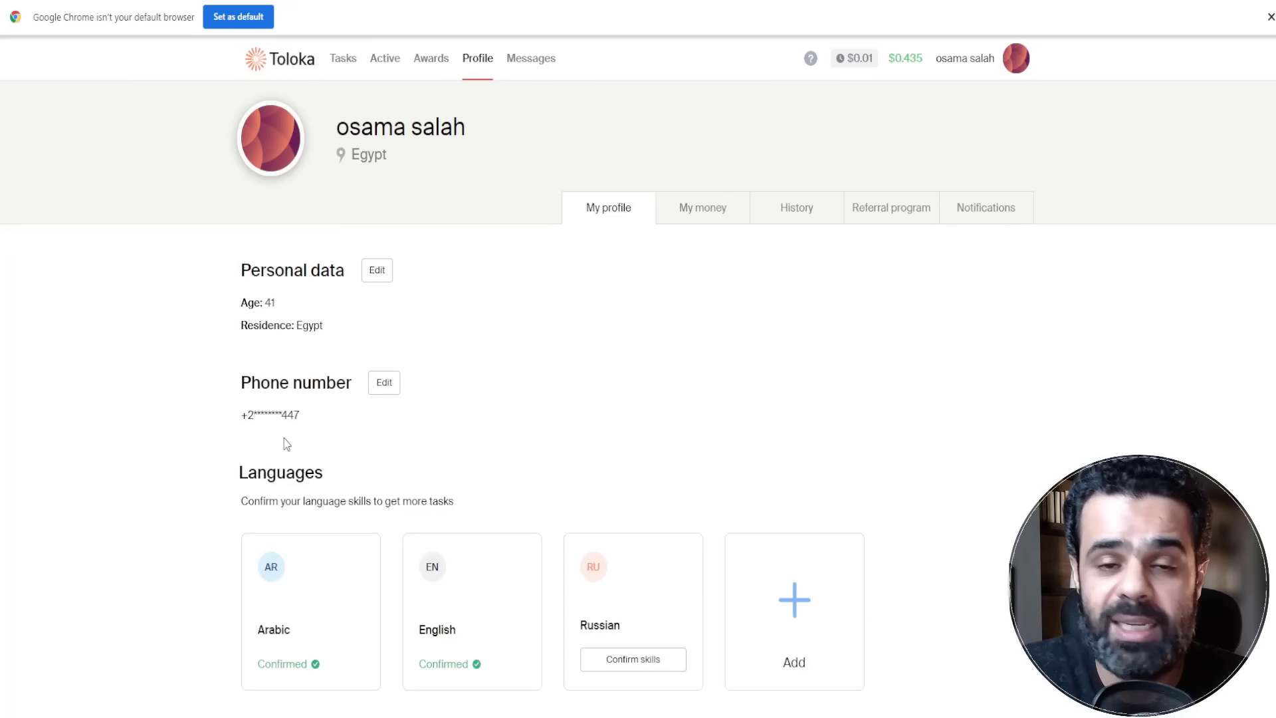
scroll(287, 443, "down", 2)
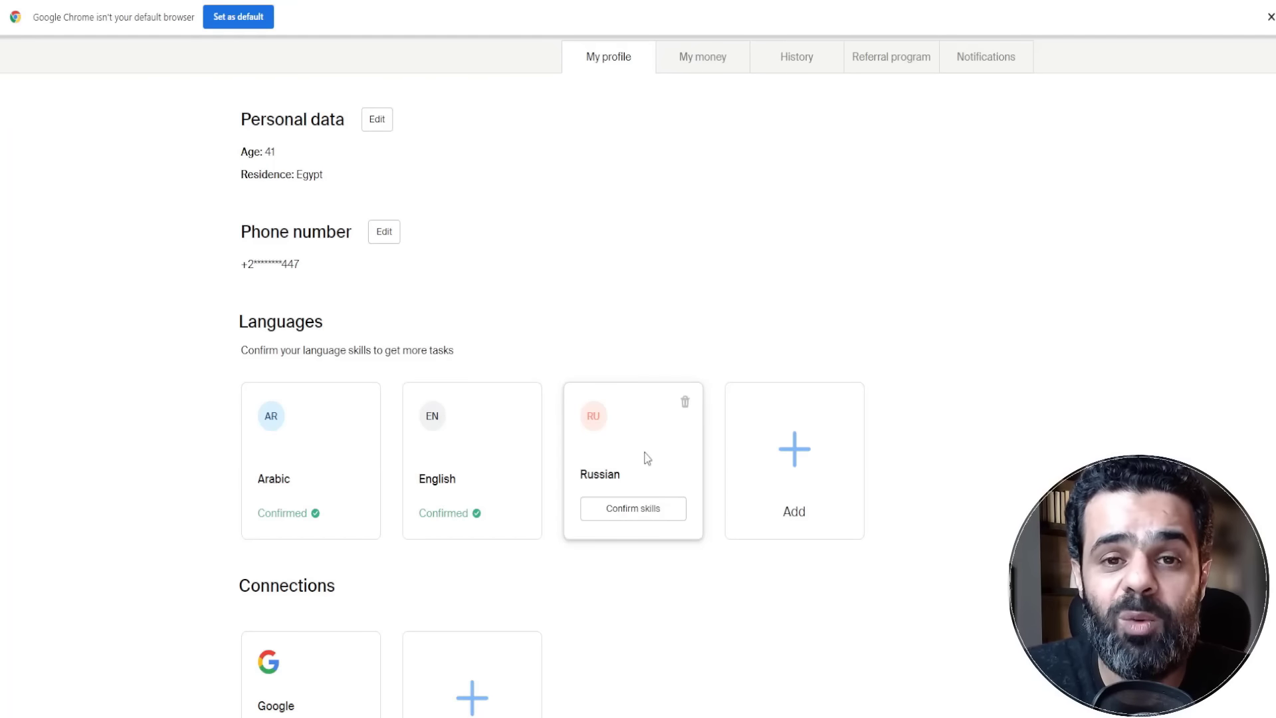
scroll(671, 478, "up", 3)
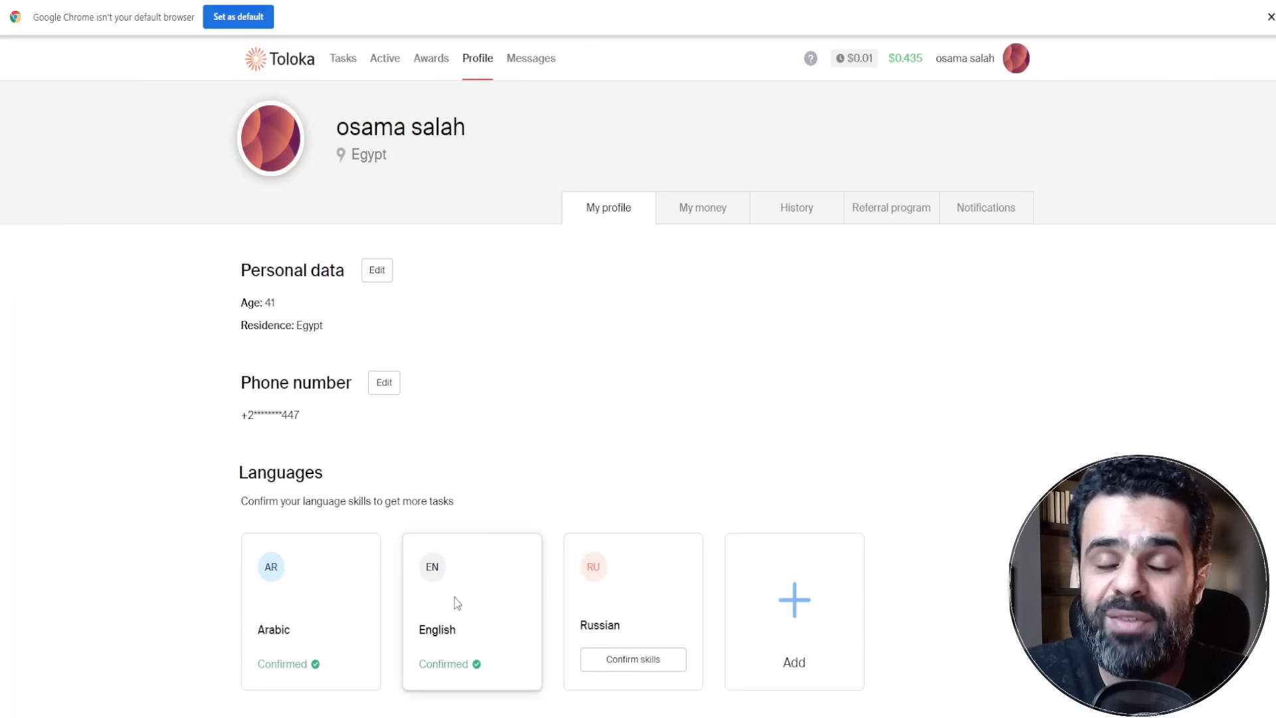
Check the account's money page and completed-task history, including the "T: Person: Detection" project.
left_click(702, 209)
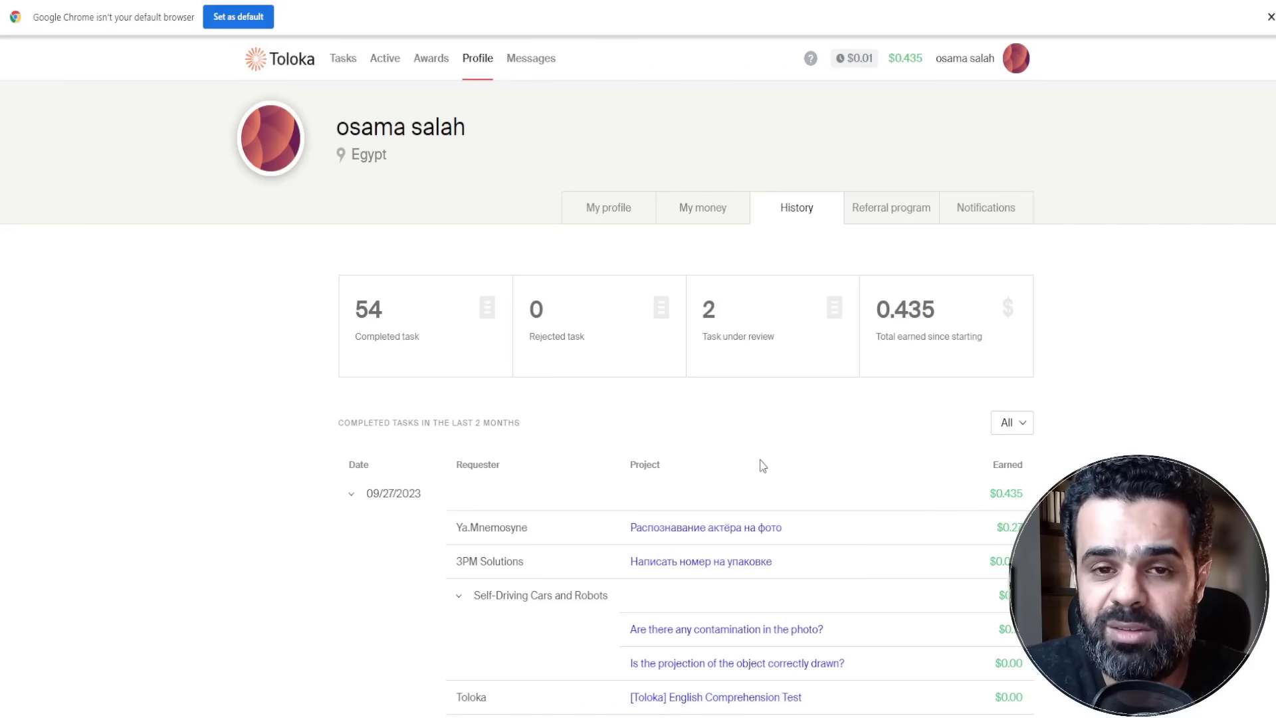
scroll(681, 459, "down", 4)
scroll(683, 477, "down", 5)
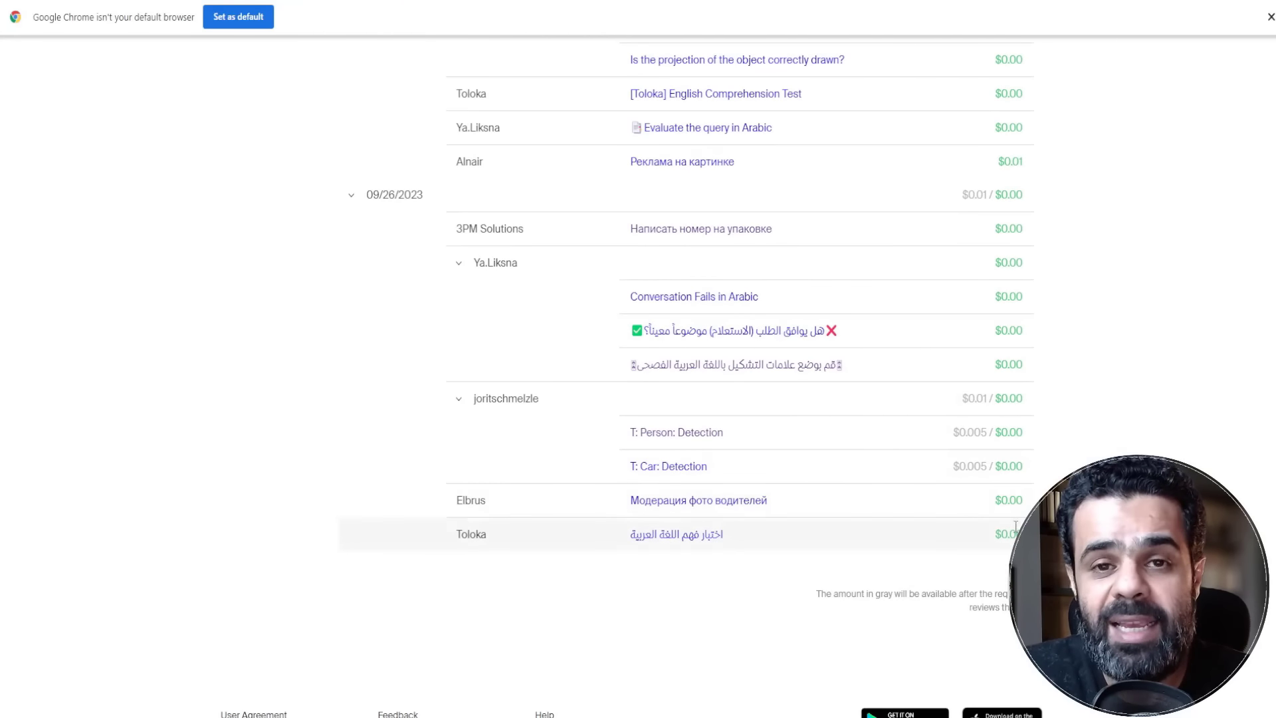
scroll(1030, 376, "up", 2)
scroll(1023, 328, "up", 1)
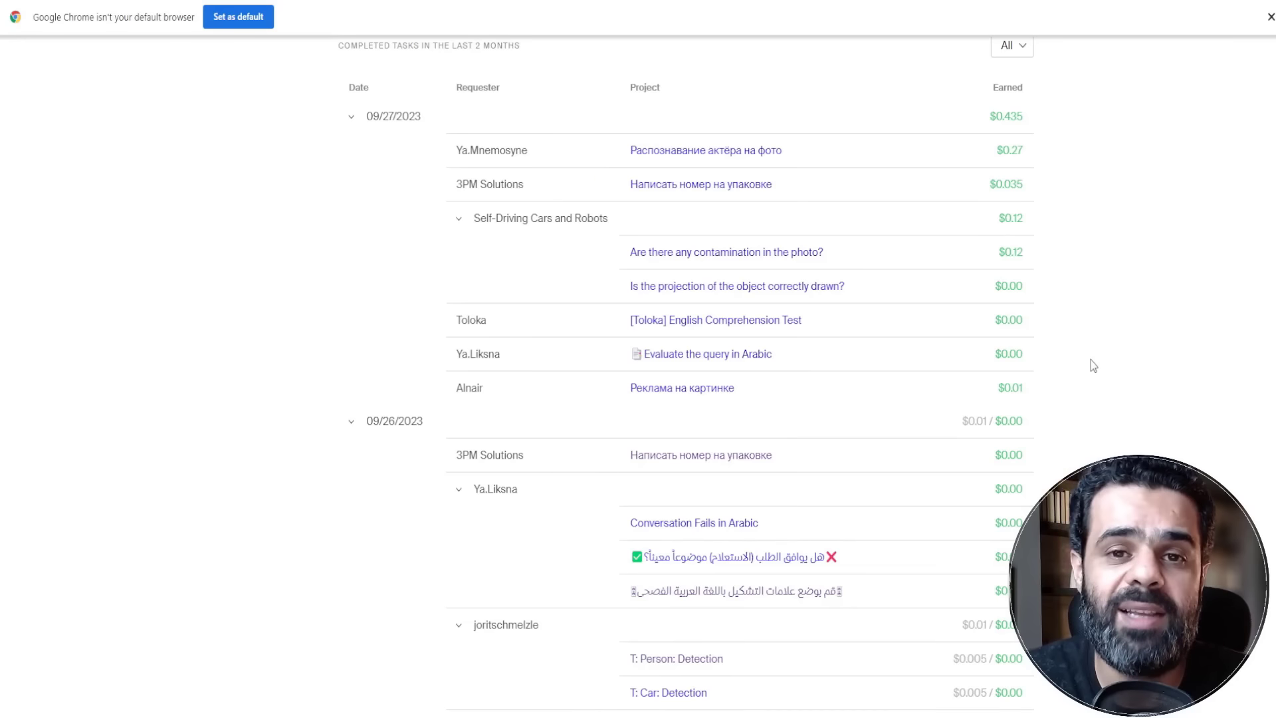
scroll(1093, 365, "down", 2)
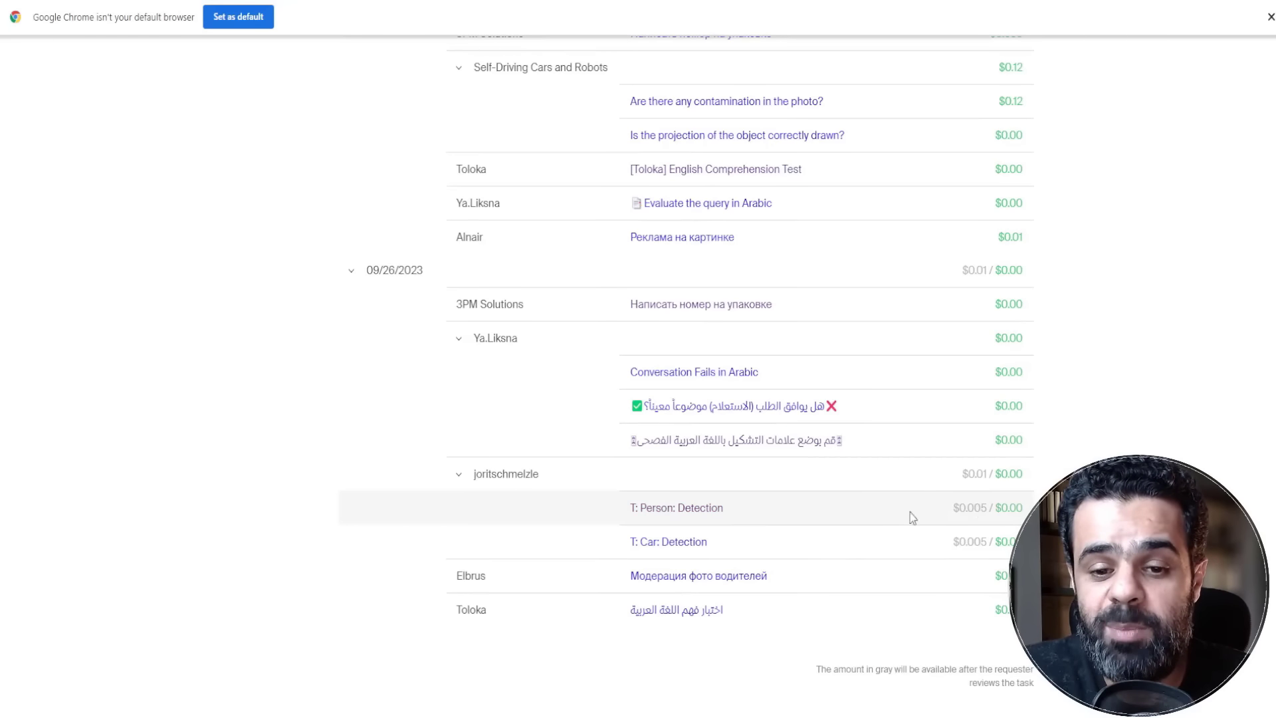
left_click(695, 512)
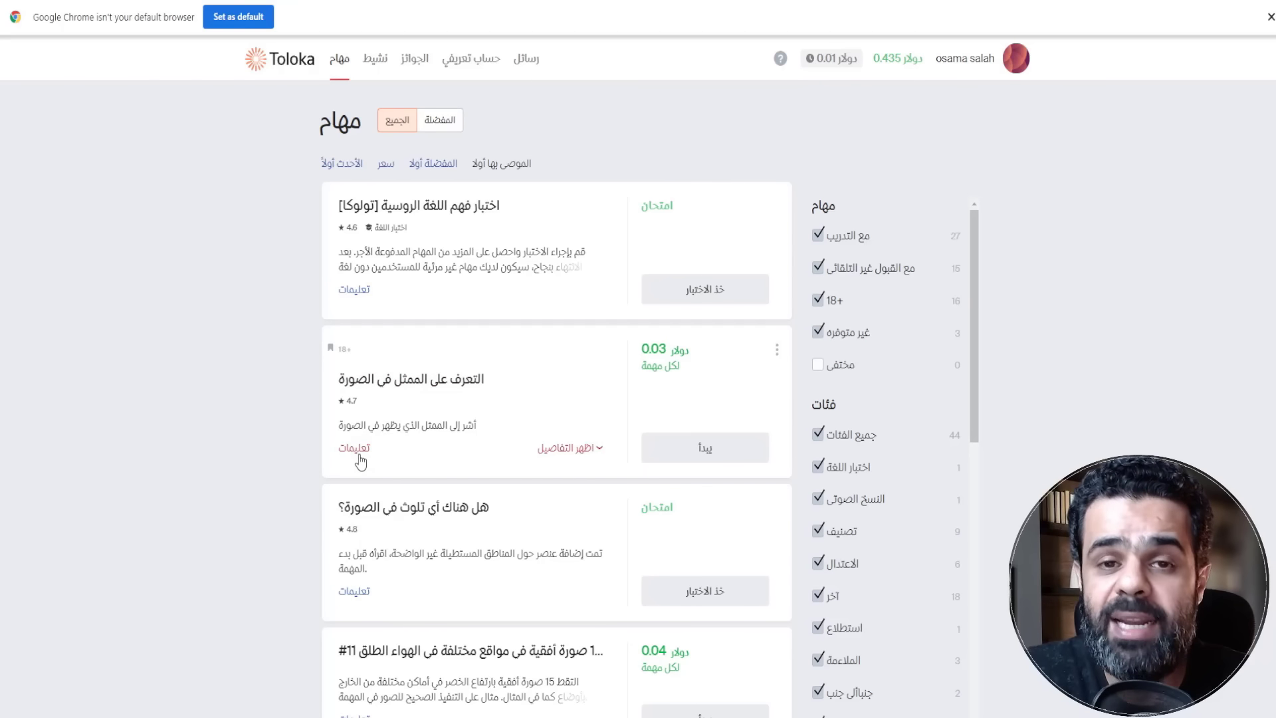
Expand the details of the task "التعرف على الممثل في الصورة" and read its instructions.
left_click(598, 452)
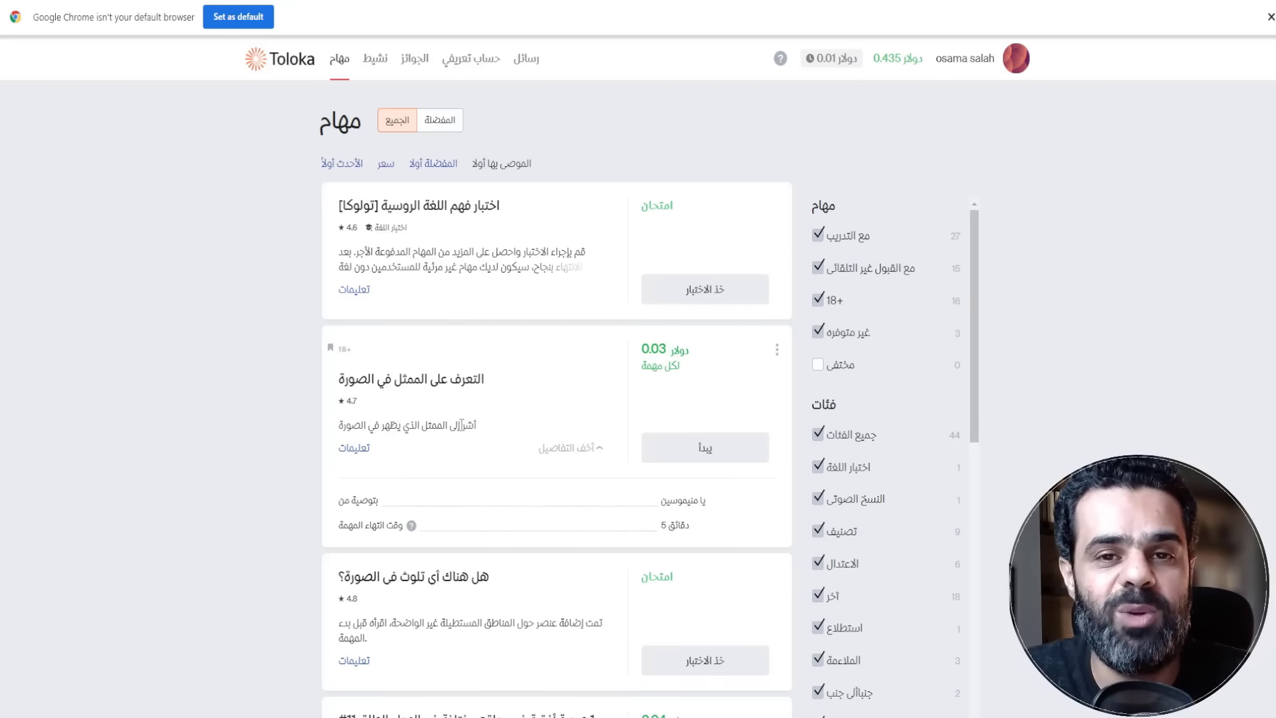
scroll(355, 304, "down", 2)
left_click(354, 299)
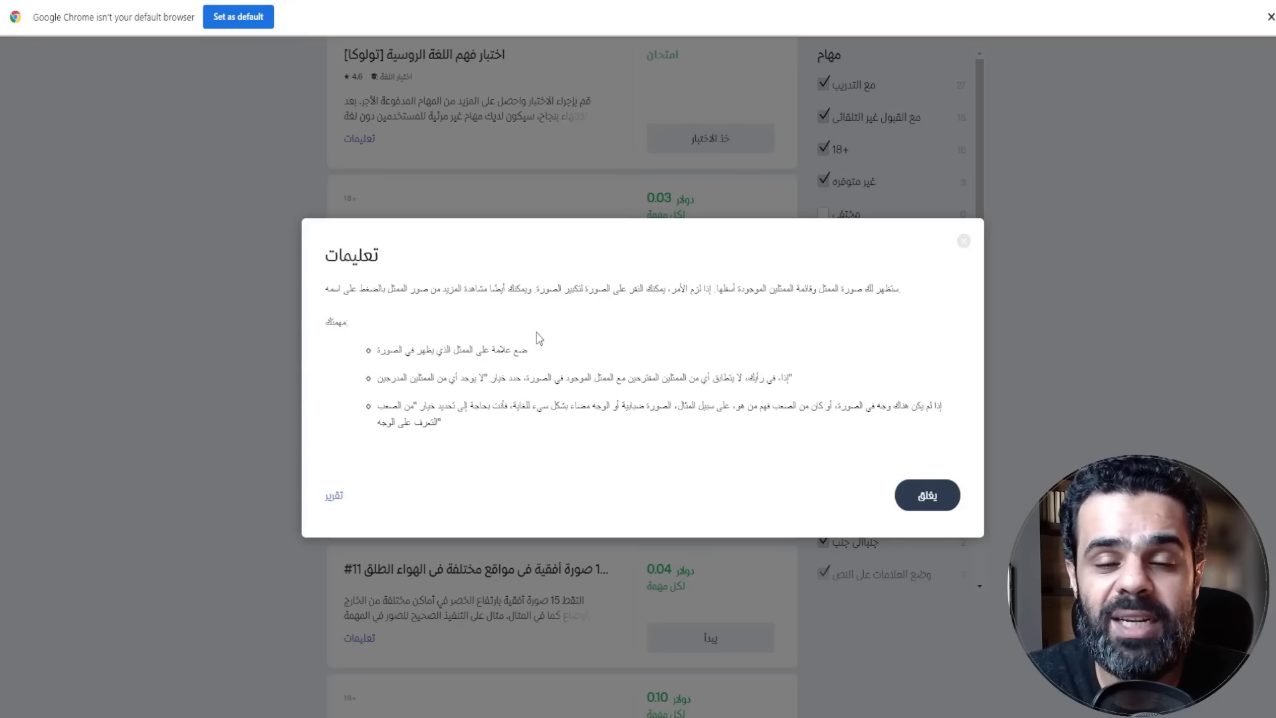
left_click(213, 357)
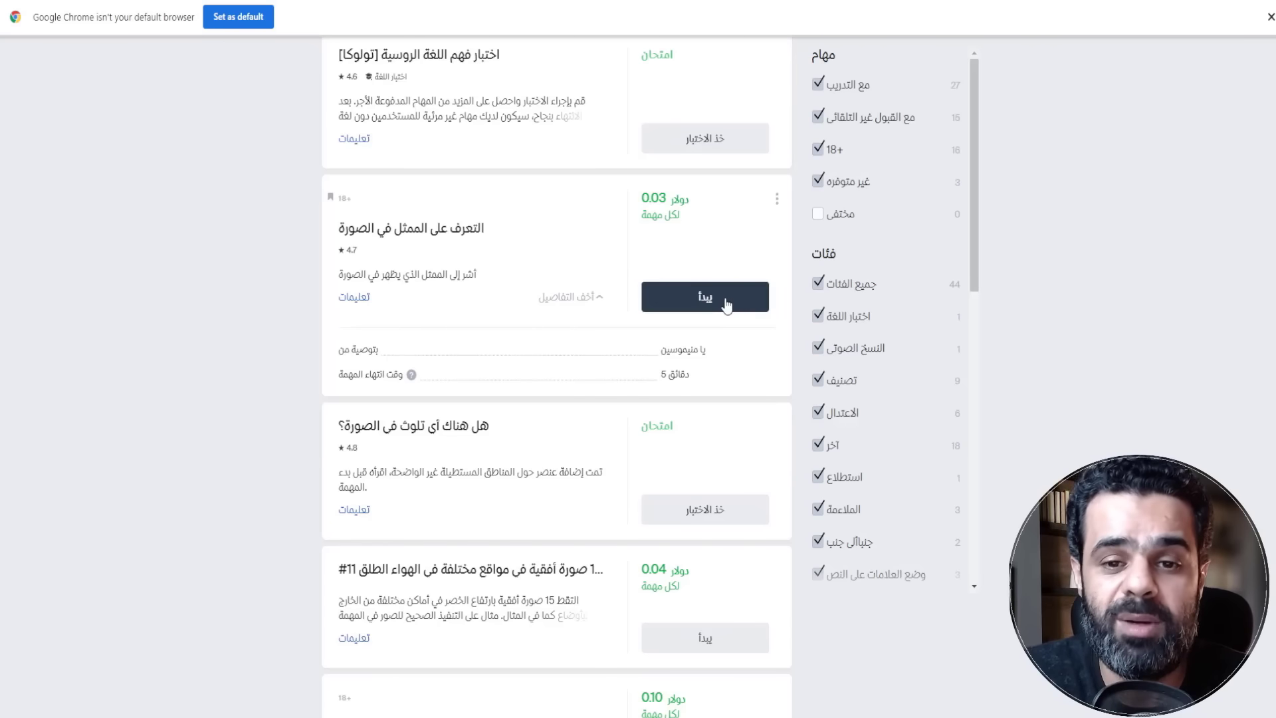
Start the actor recognition task and answer the first three photo sets with Диляра Аксюек, Пелинсу Пир and Хира Коюнджуоглу.
left_click(724, 299)
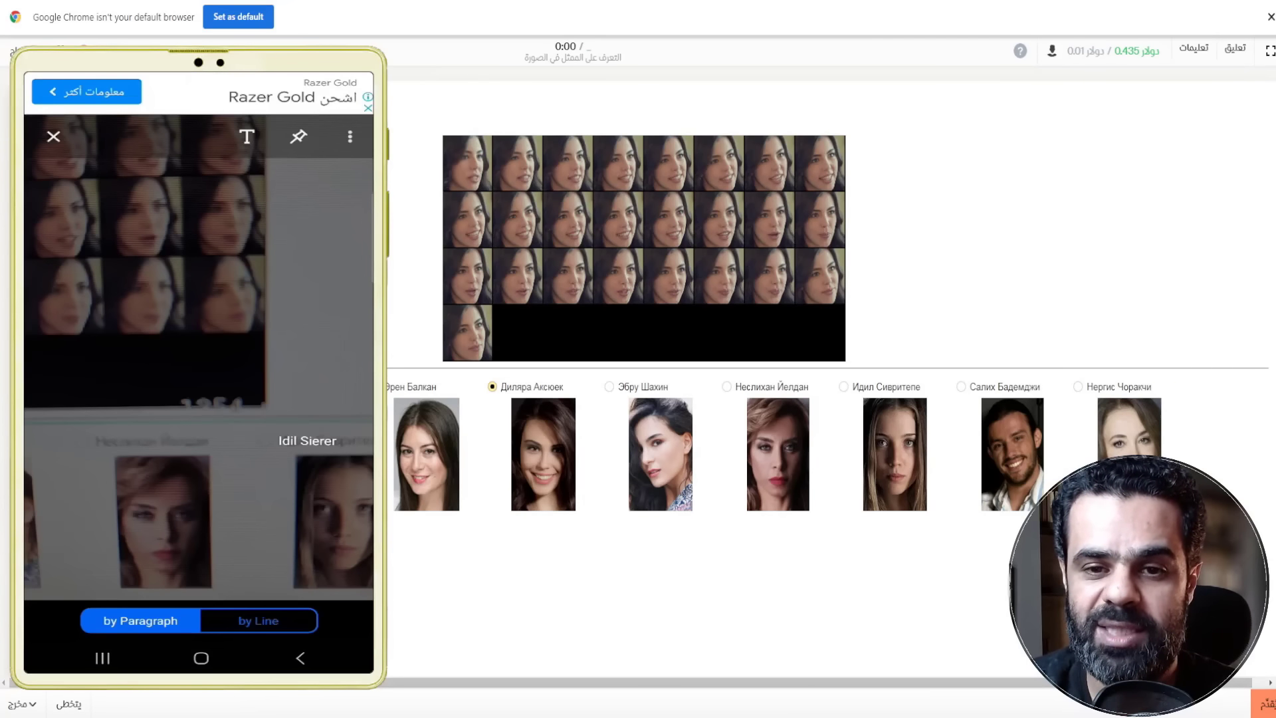
scroll(328, 228, "down", 5)
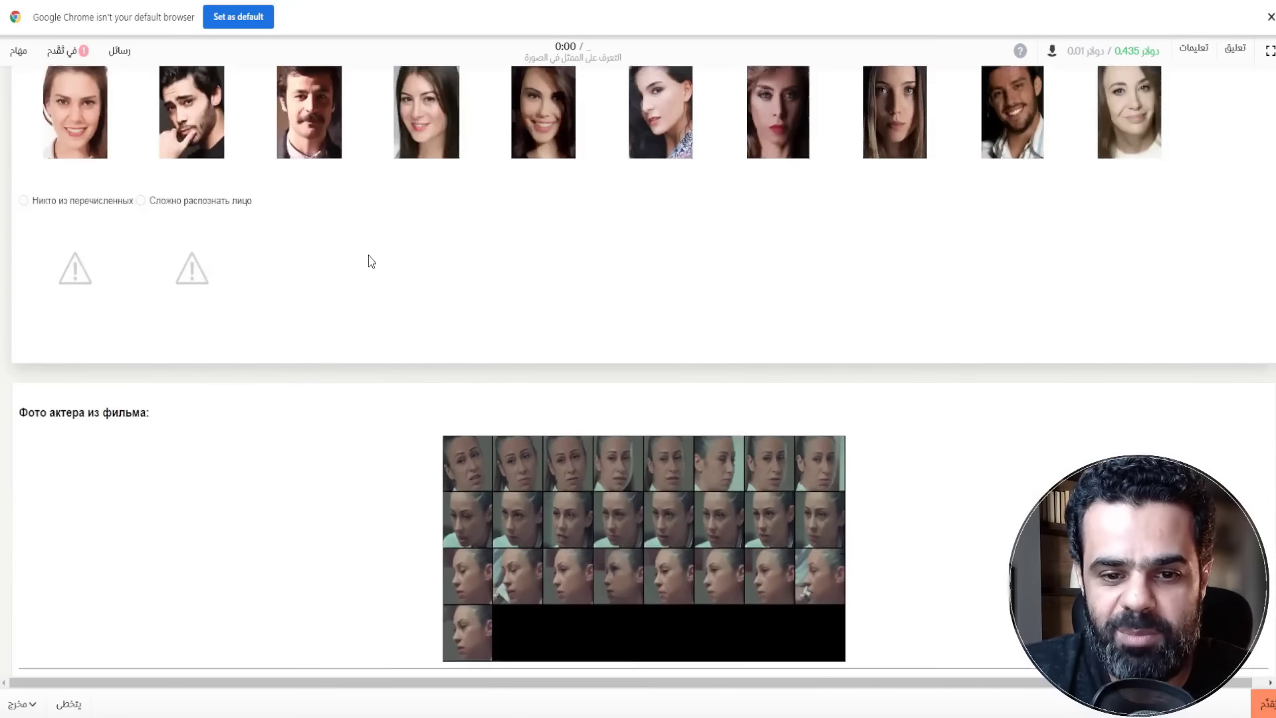
scroll(367, 258, "down", 5)
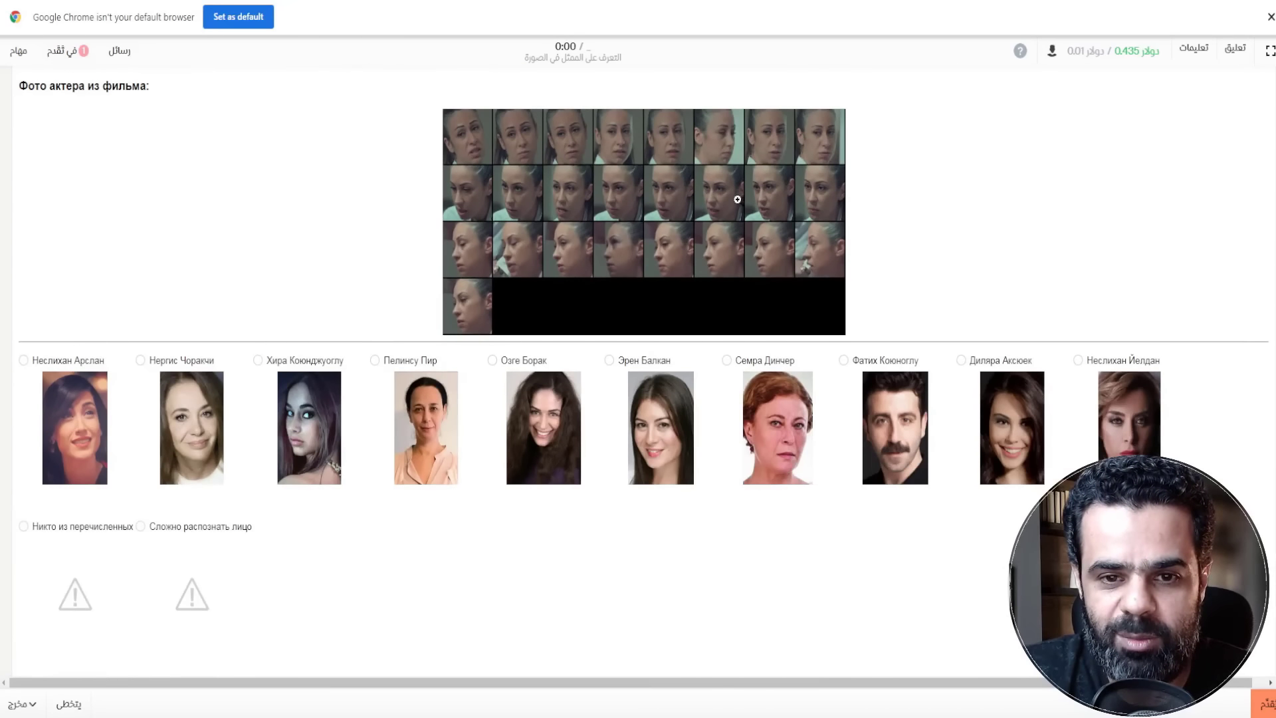
left_click(375, 360)
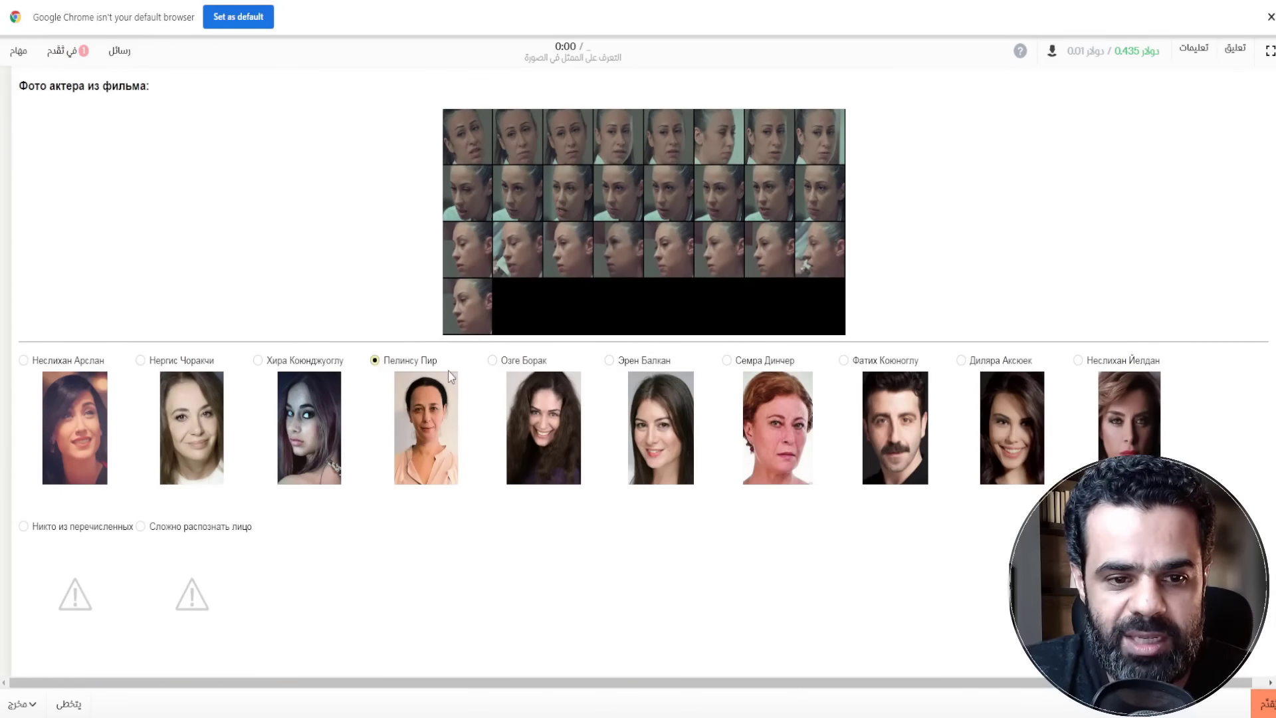
scroll(451, 372, "down", 10)
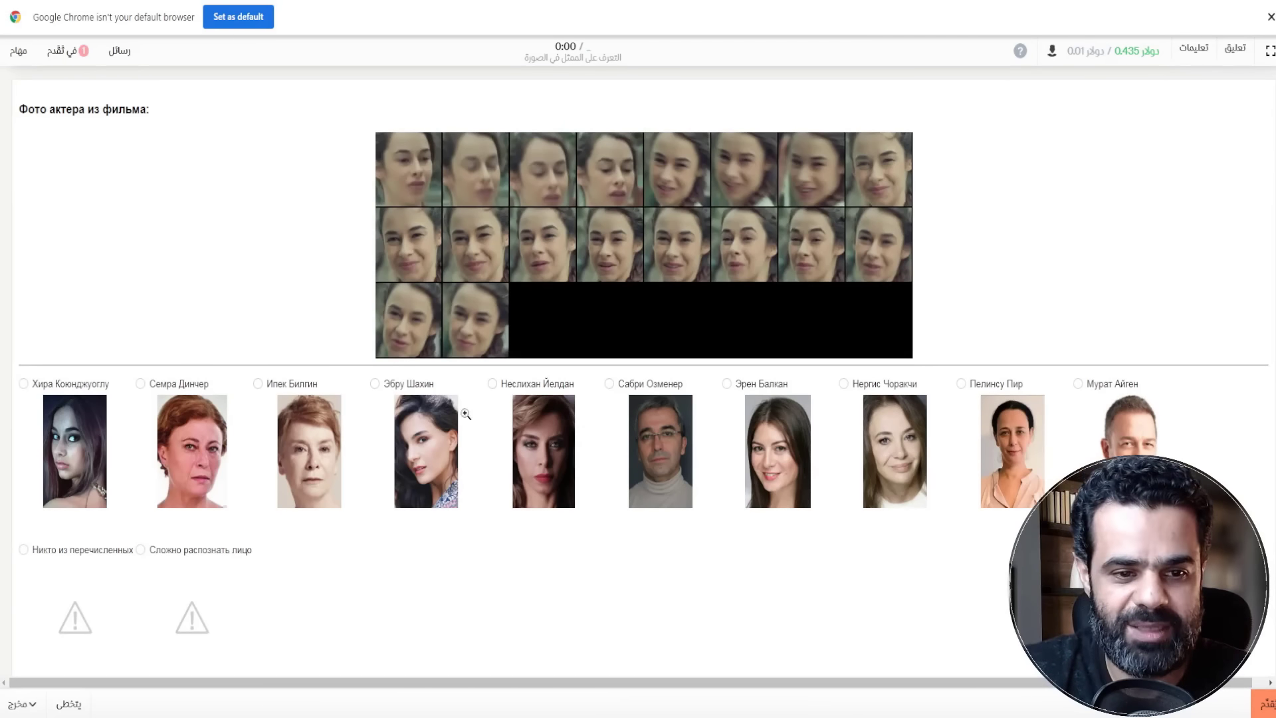
left_click(52, 388)
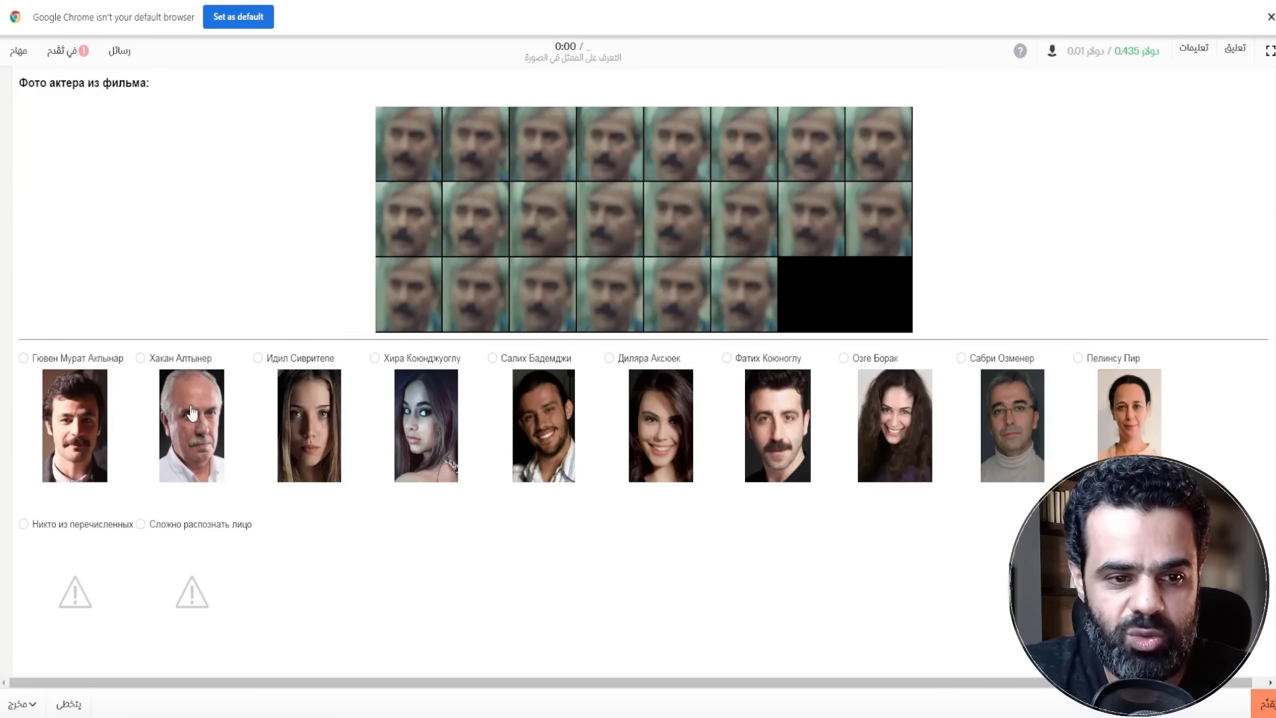
Answer the following photo sets with Хакан Алтынер, Ипек Билгин, Сабри Озменер, Тамер Левент, Аслы Энвер and Диляра Аксюек, in that order.
left_click(169, 360)
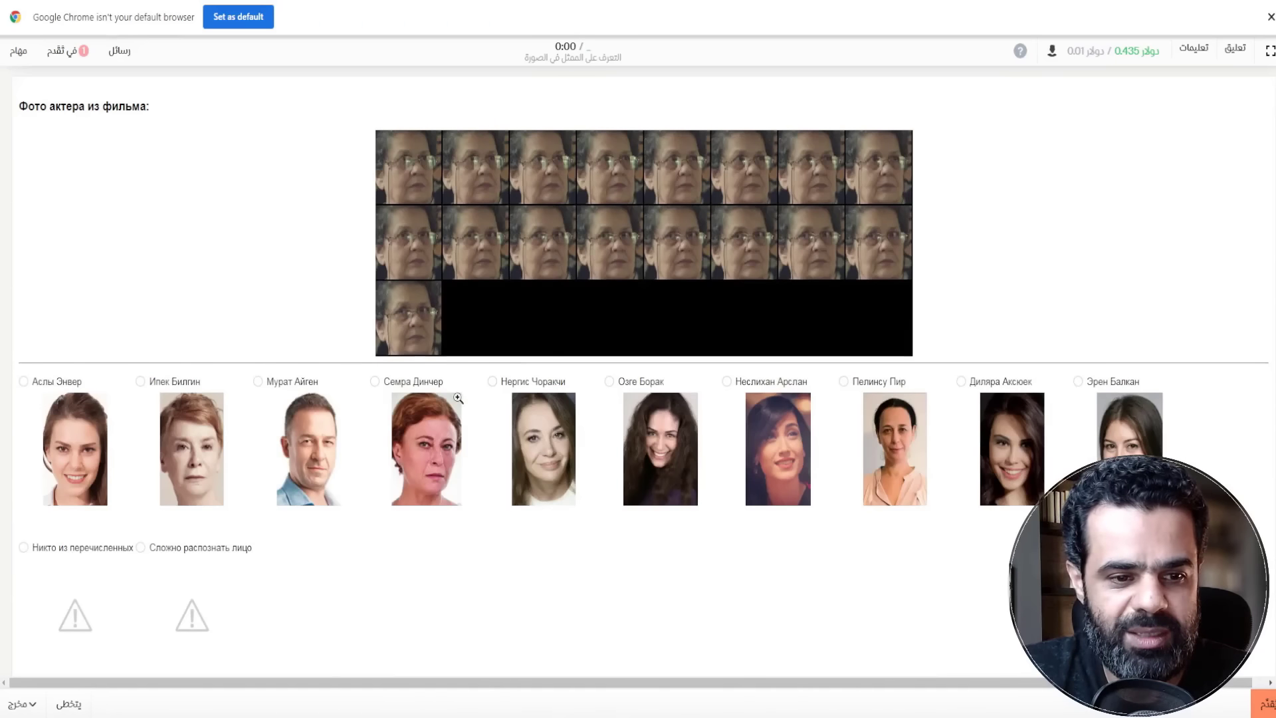
left_click(168, 382)
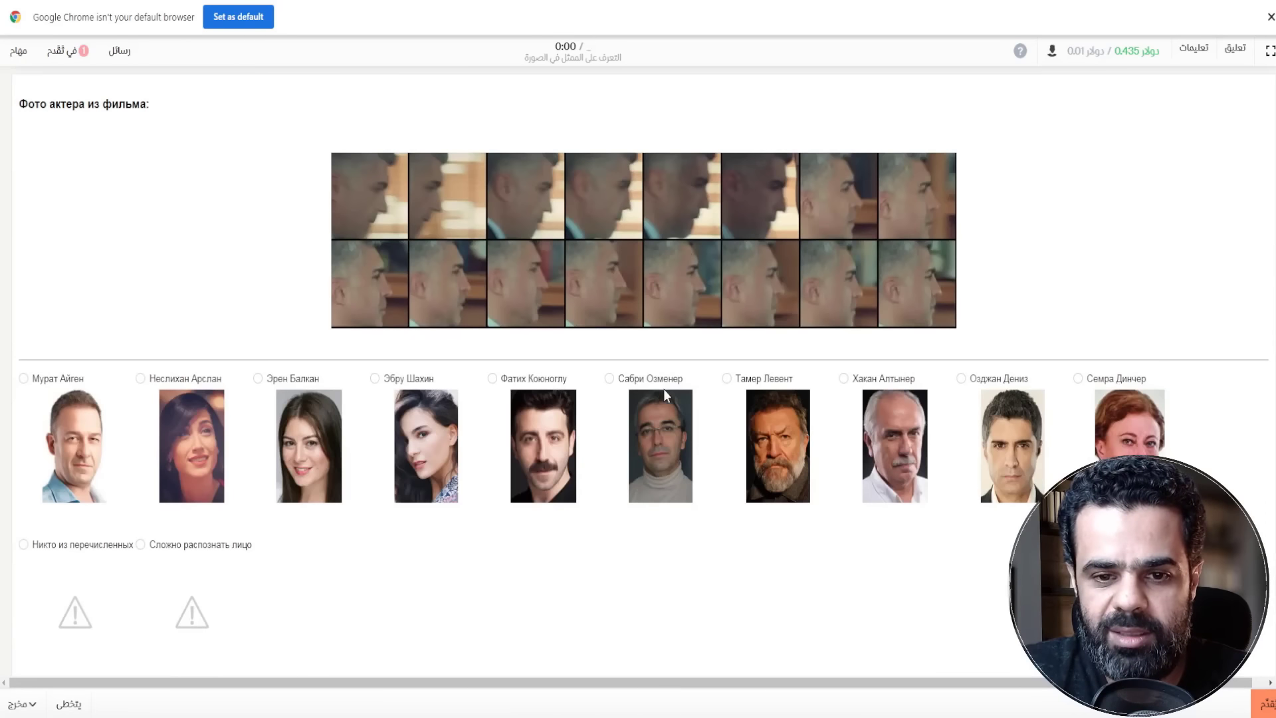
left_click(608, 378)
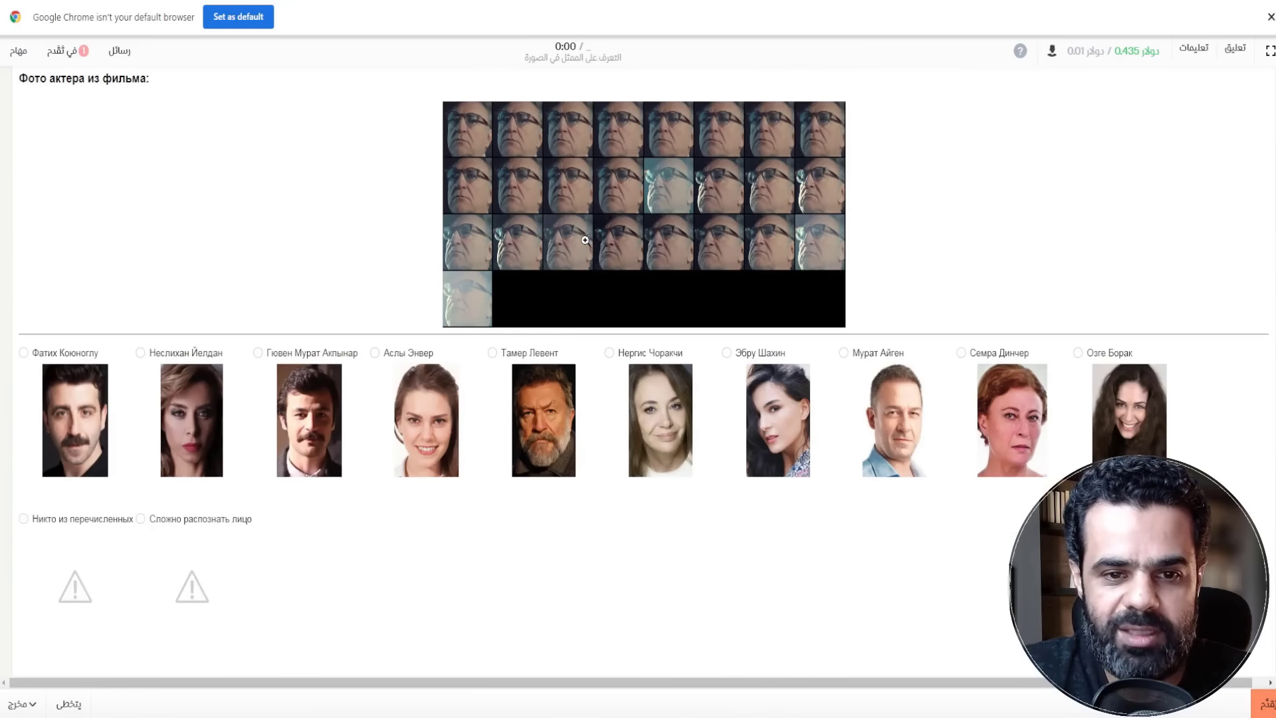
left_click(517, 360)
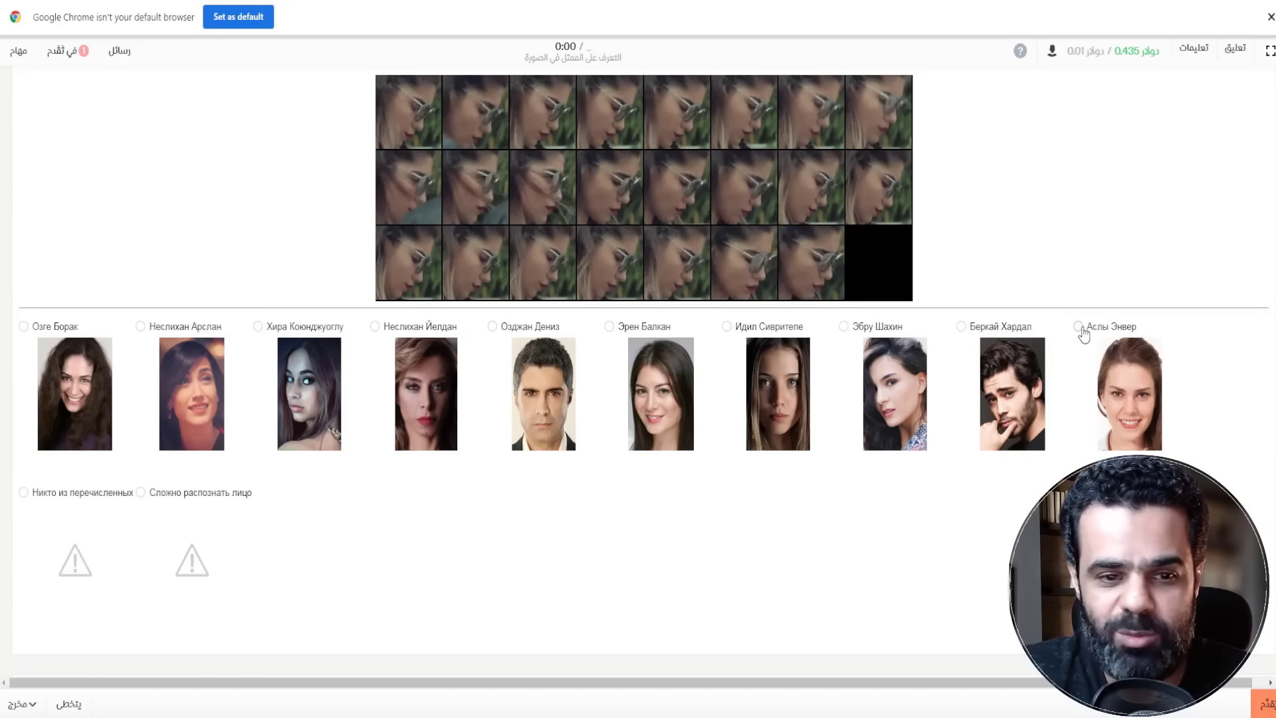
left_click(1080, 327)
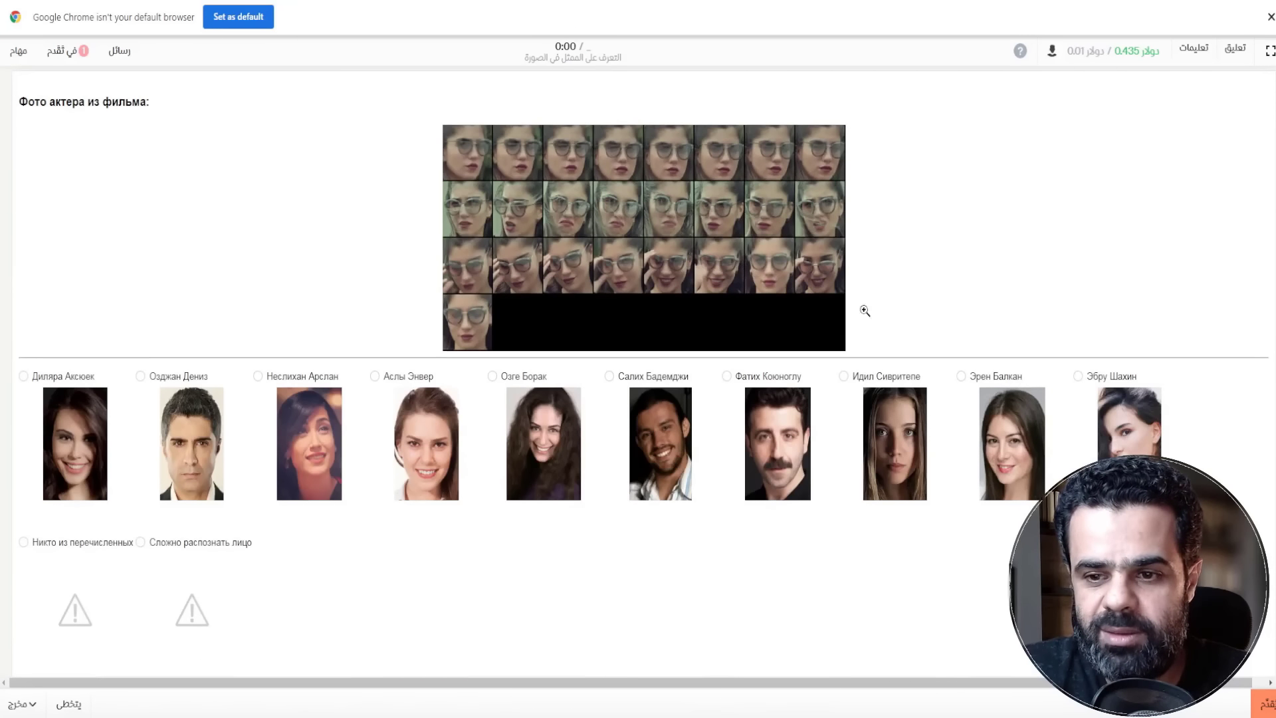
left_click(24, 377)
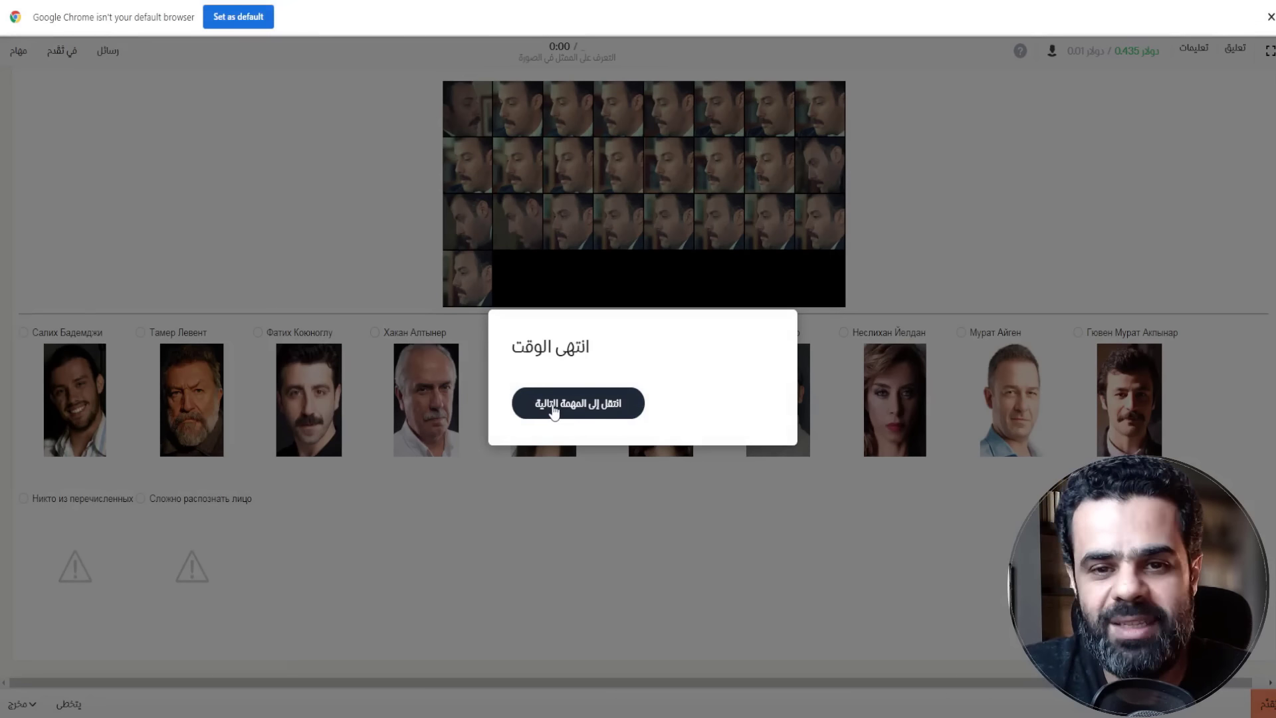
Move on to the next actor recognition task and complete the slider puzzle verification.
left_click(552, 407)
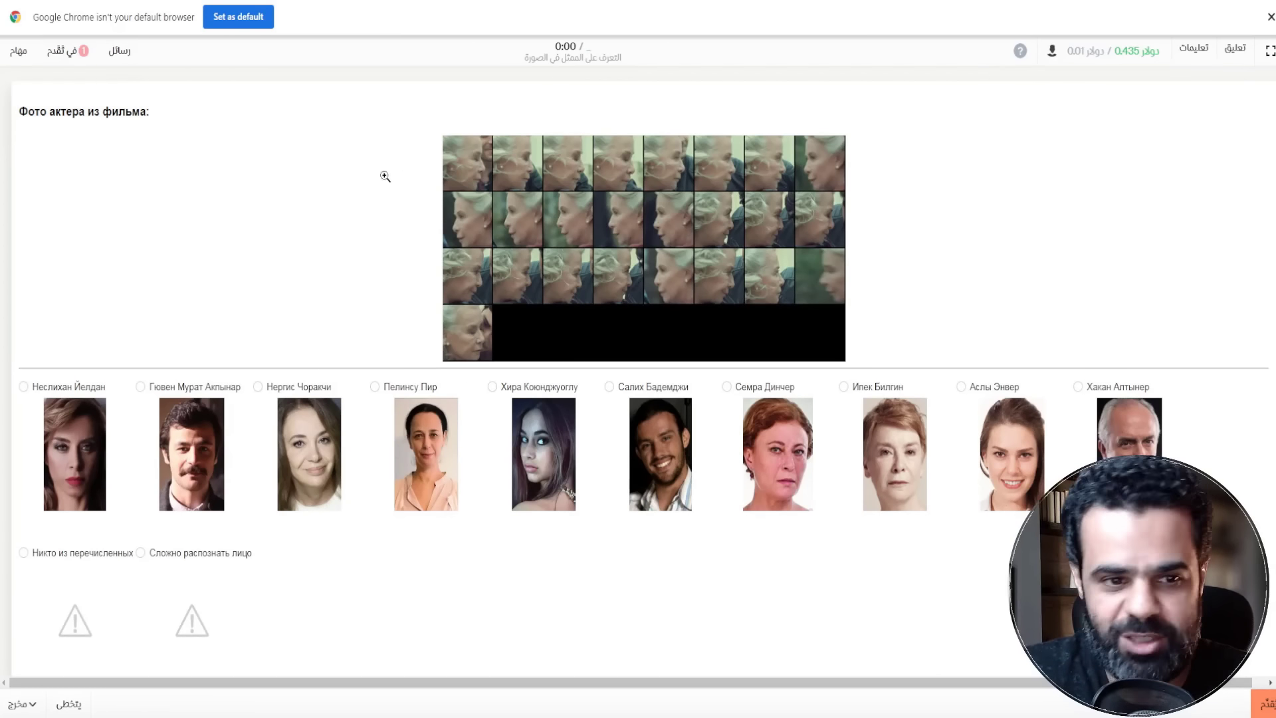
scroll(385, 176, "down", 1)
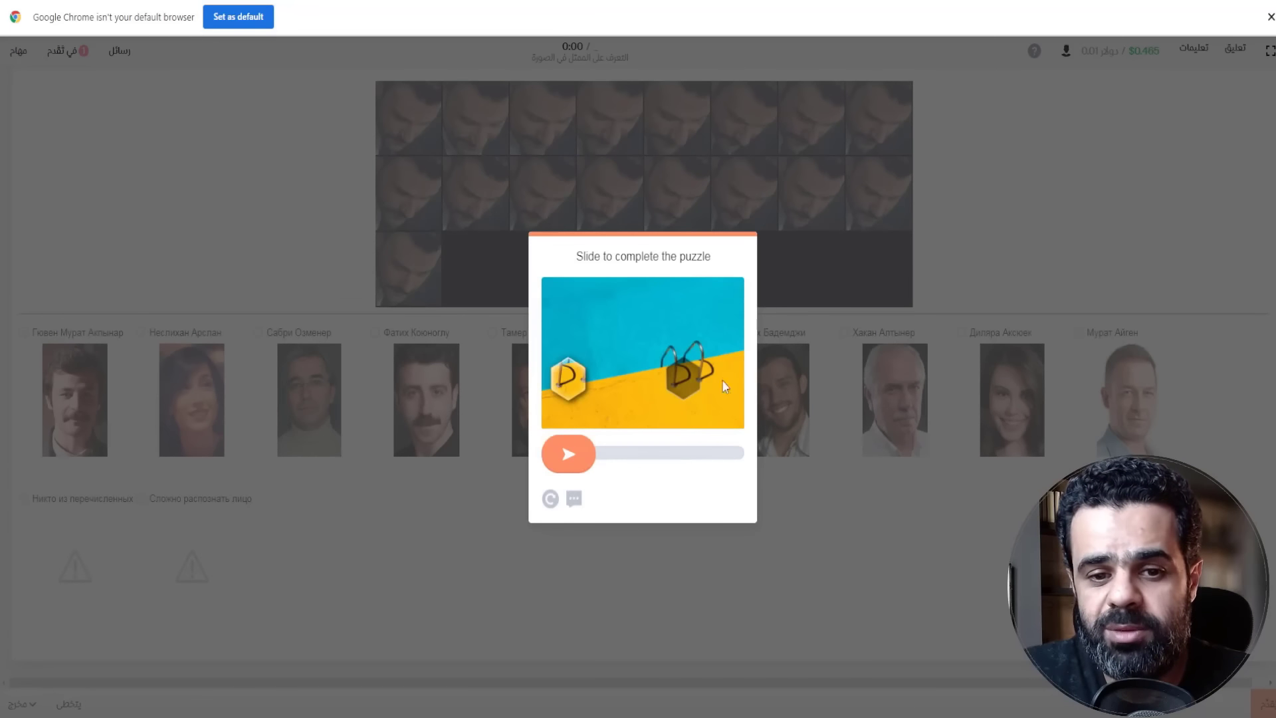
left_click_drag(581, 454, 688, 455)
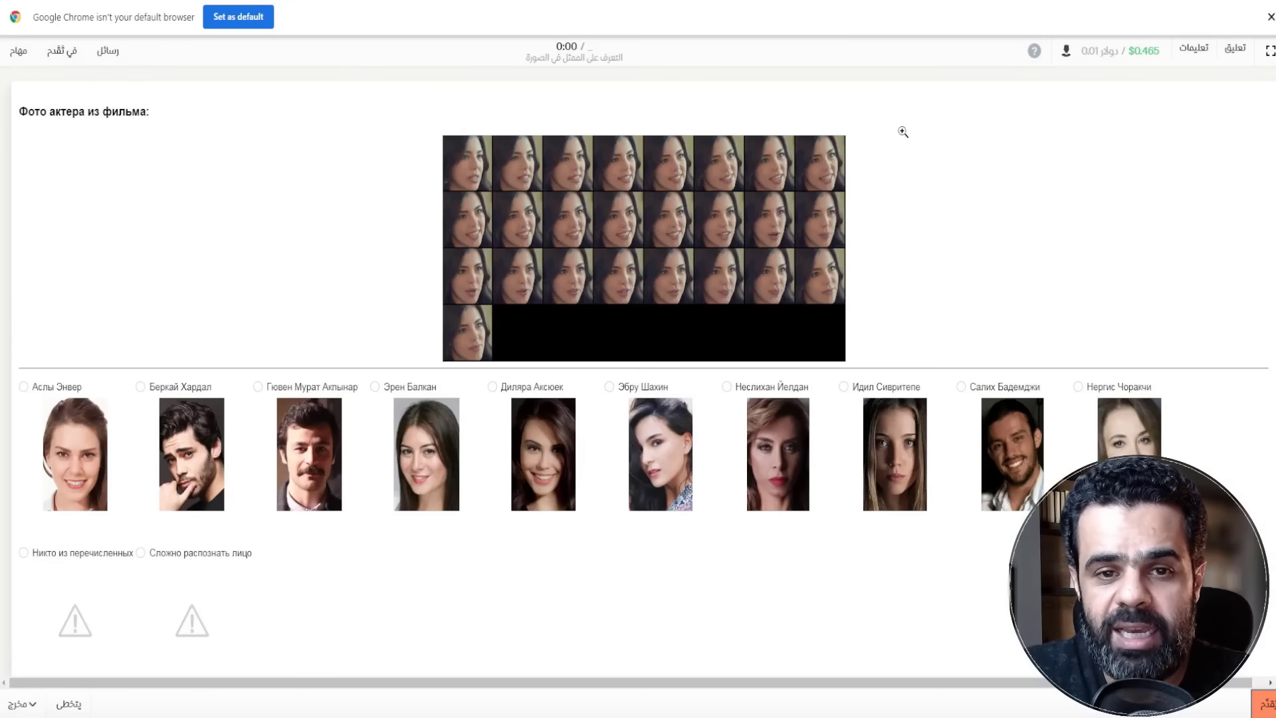
Exit the newly loaded actor recognition task and return to the task list.
scroll(759, 234, "down", 1)
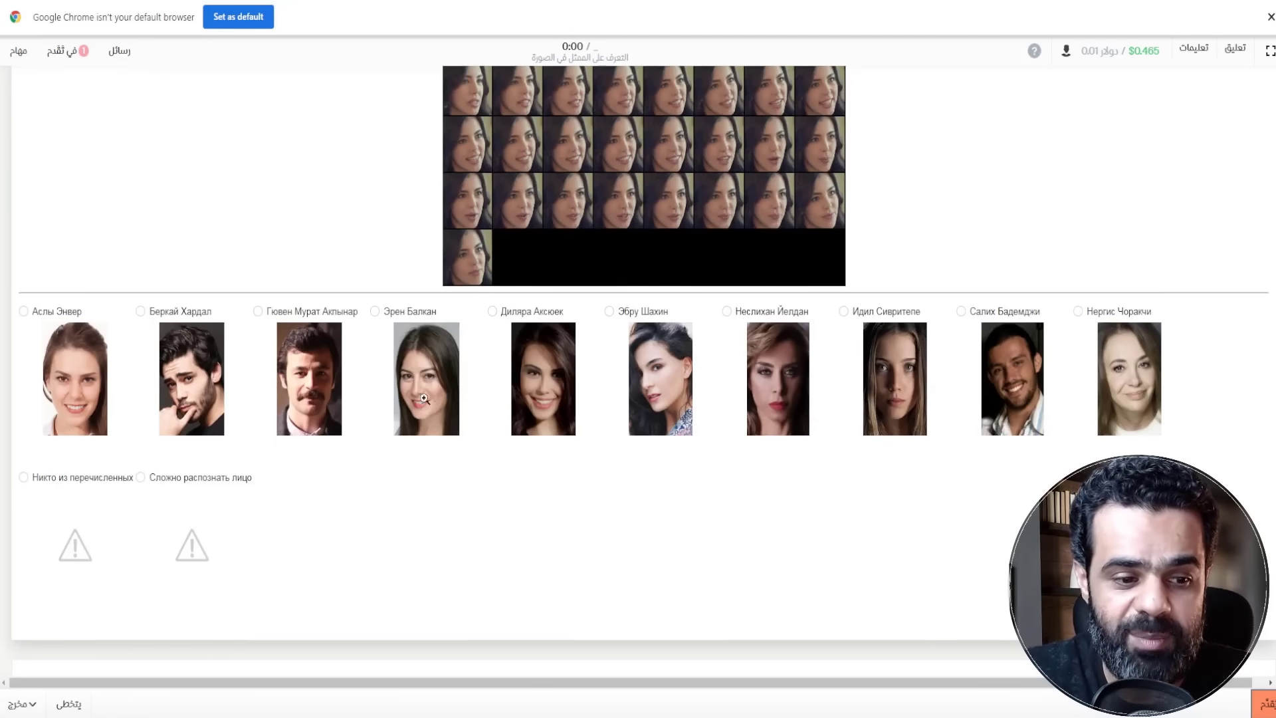
left_click(26, 703)
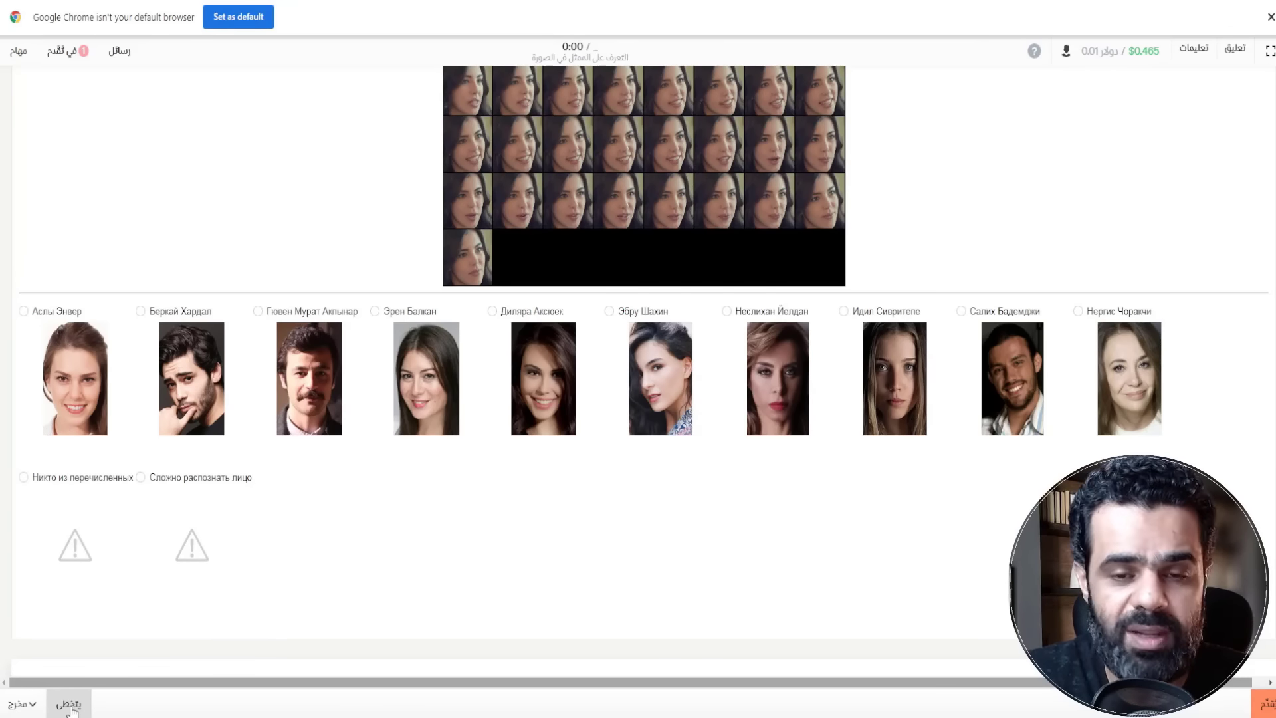
left_click(27, 704)
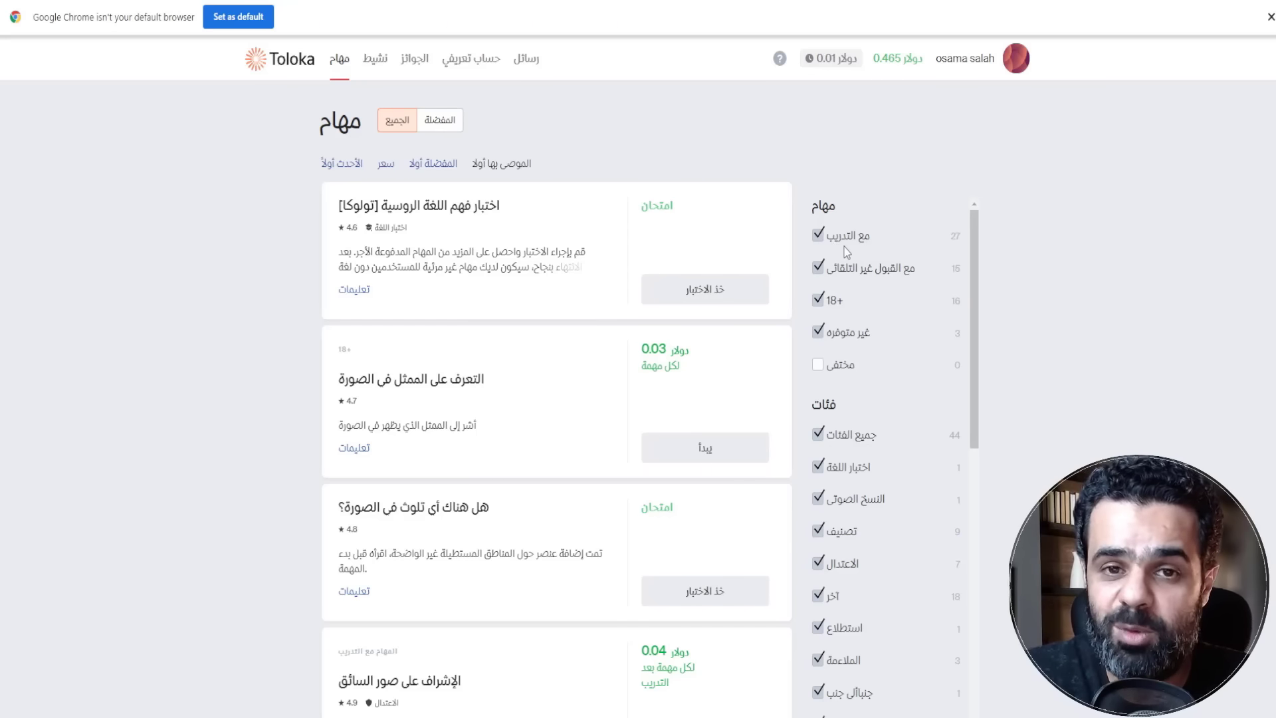
Look through the category and requester filters beside the task list and the tasks themselves.
scroll(846, 251, "down", 3)
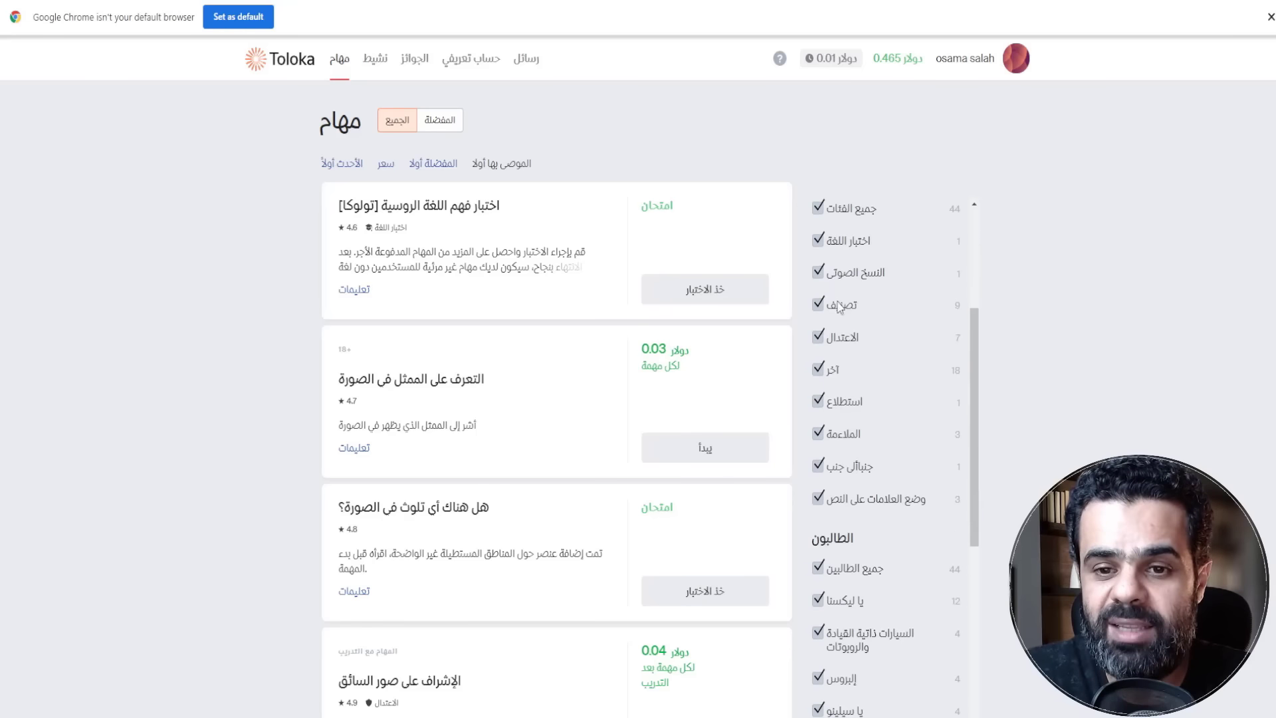
scroll(831, 372, "down", 10)
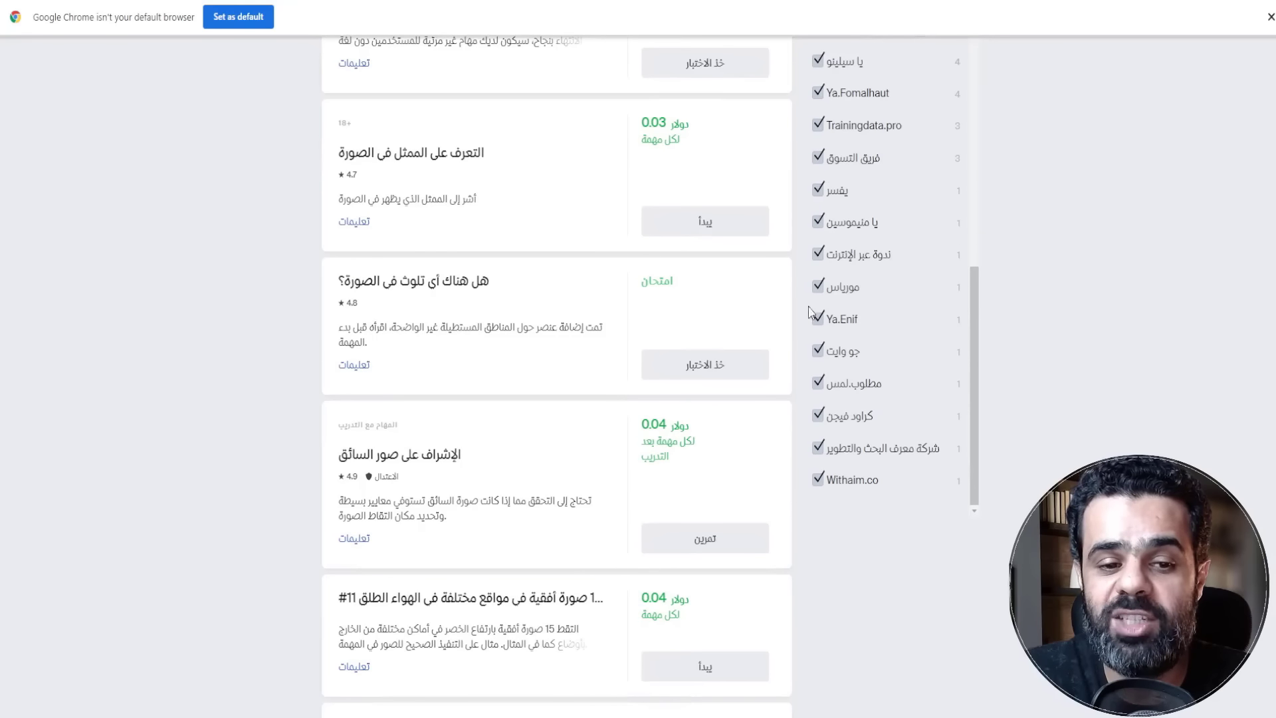
scroll(113, 202, "up", 2)
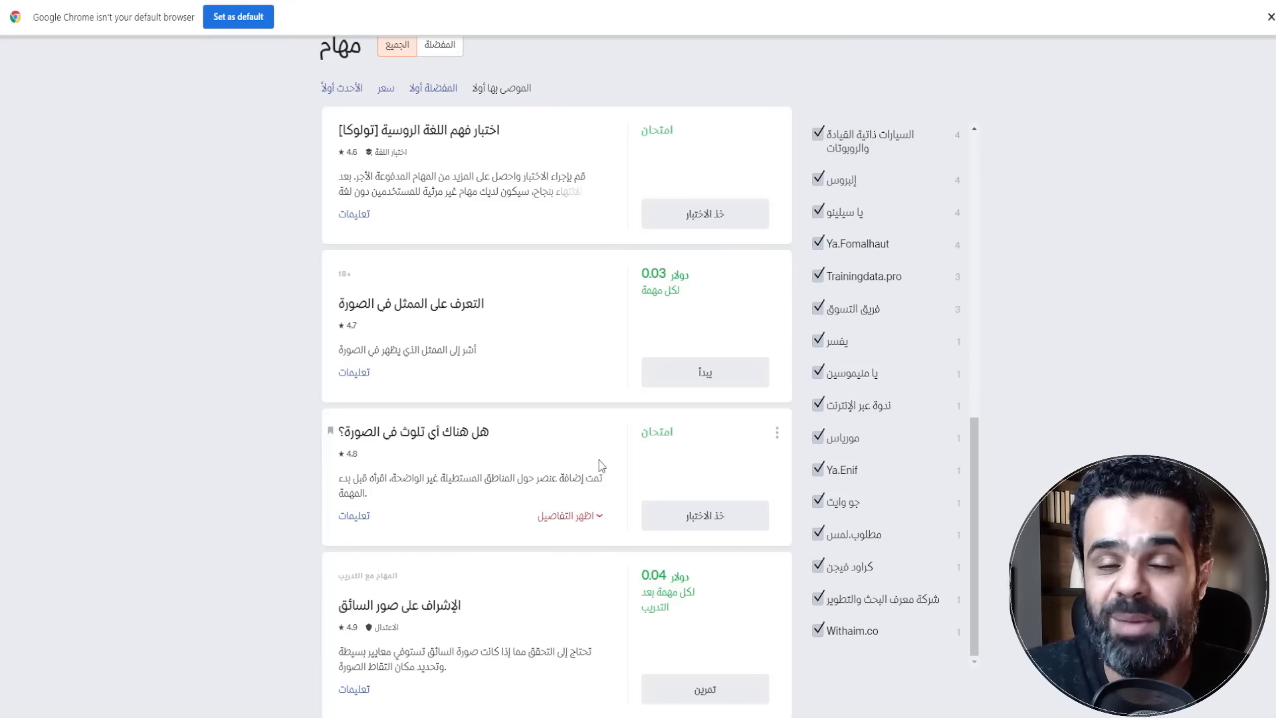
Open the instructions of the هل هناك أي تلوث في الصورة؟ task and examine the daytime example photos of droplets.
left_click(355, 515)
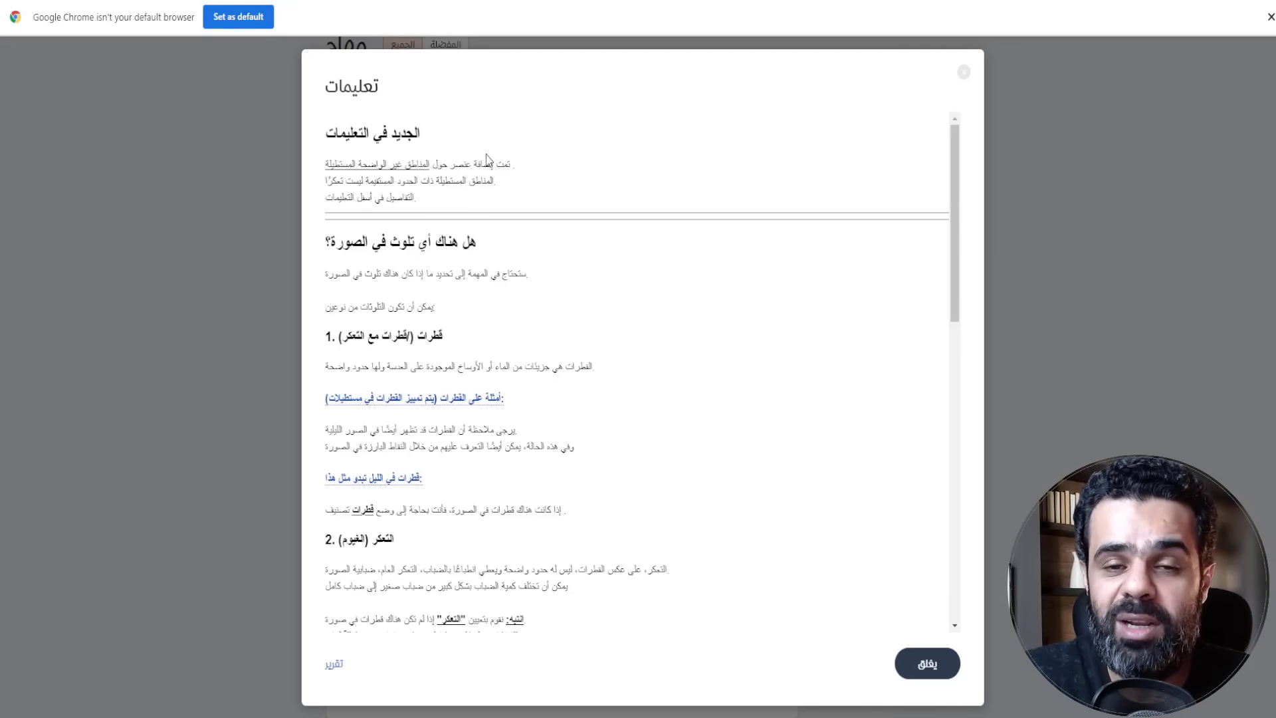
scroll(485, 218, "down", 1)
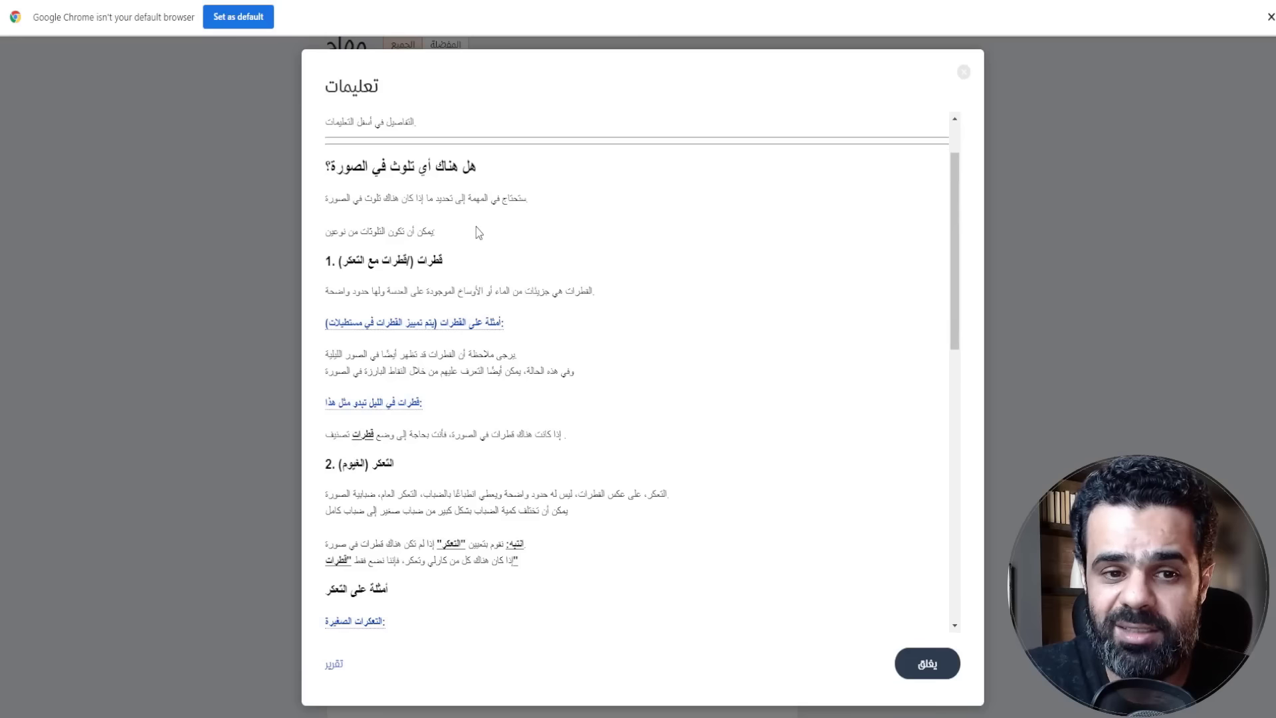
left_click(442, 329)
scroll(444, 333, "down", 4)
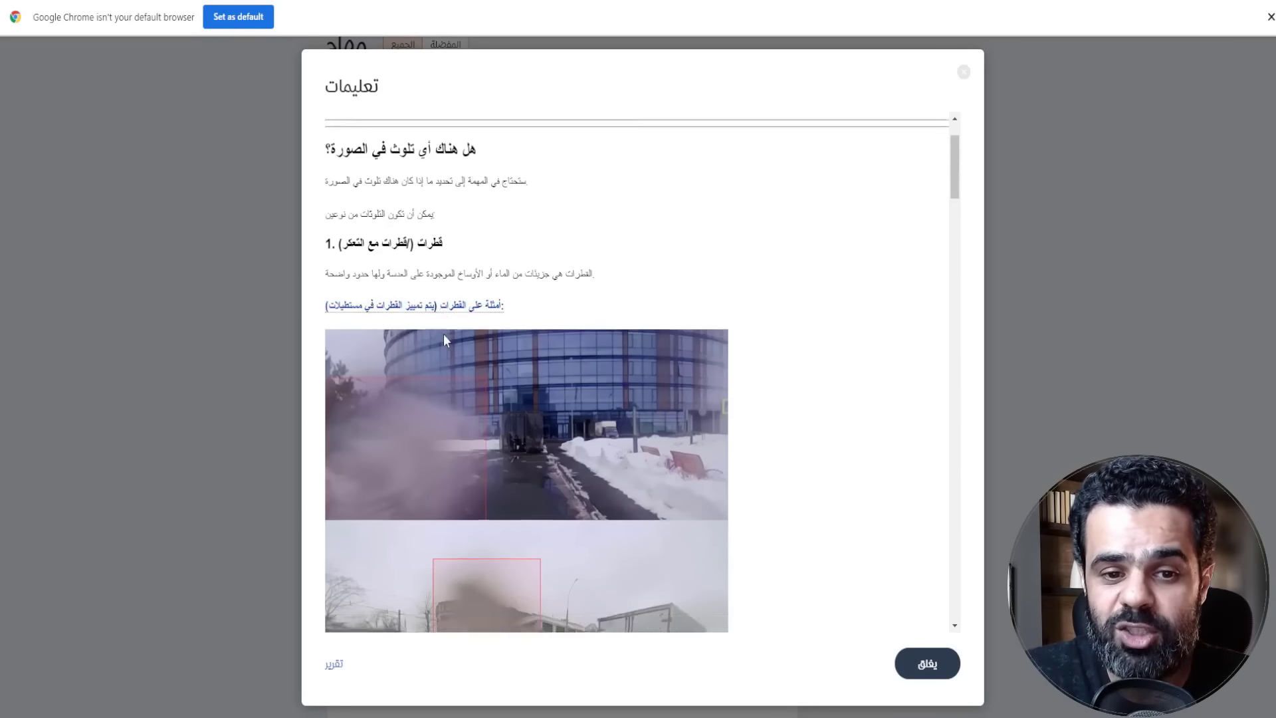
scroll(444, 333, "down", 5)
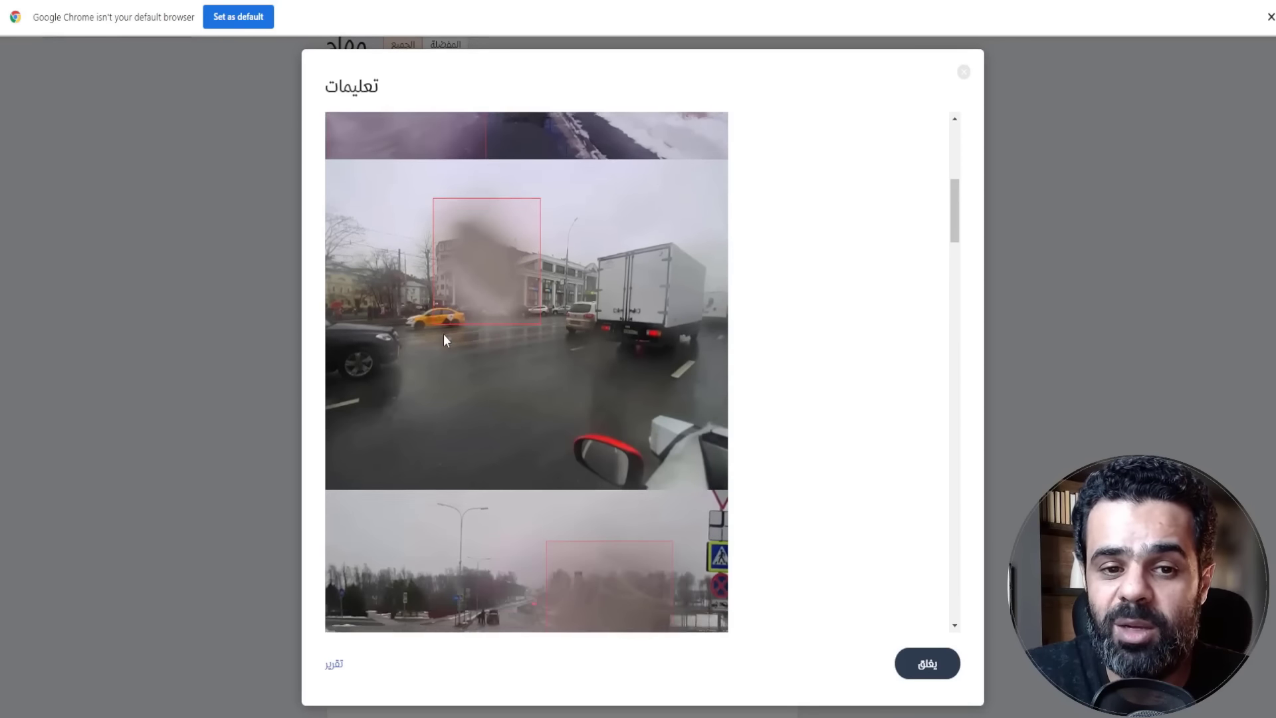
scroll(443, 333, "down", 1)
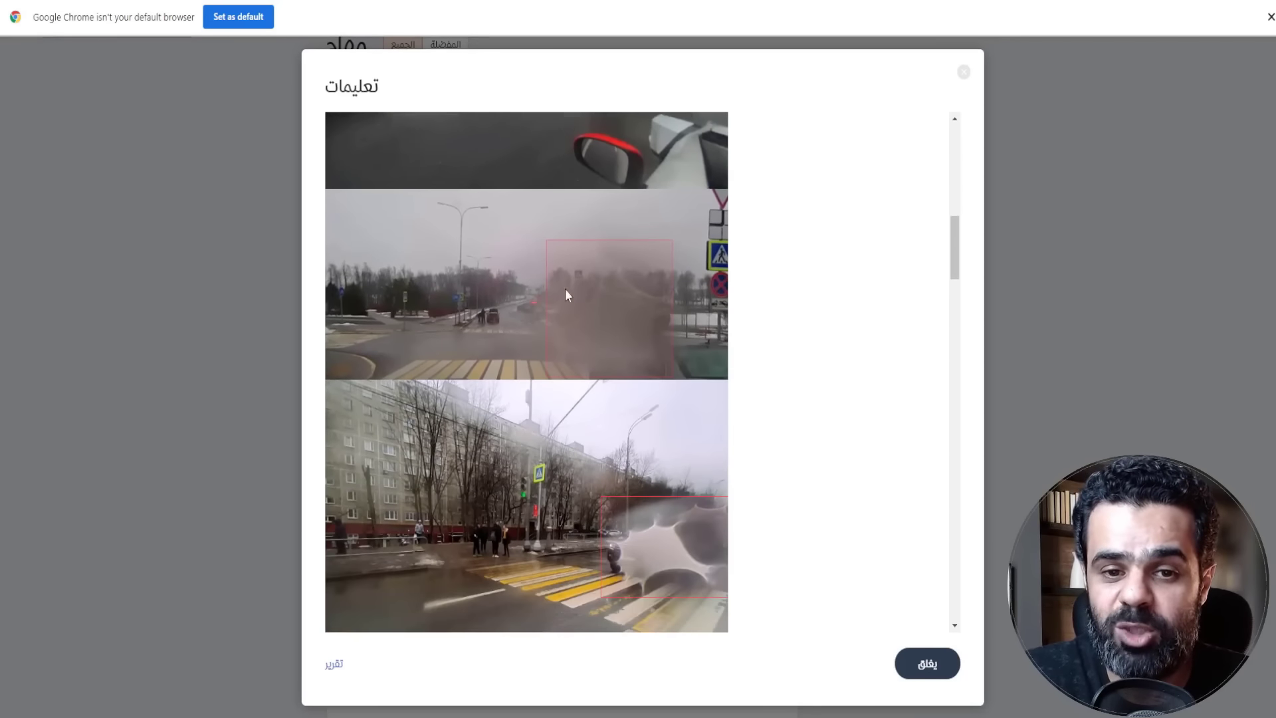
scroll(567, 331, "down", 5)
scroll(571, 347, "down", 1)
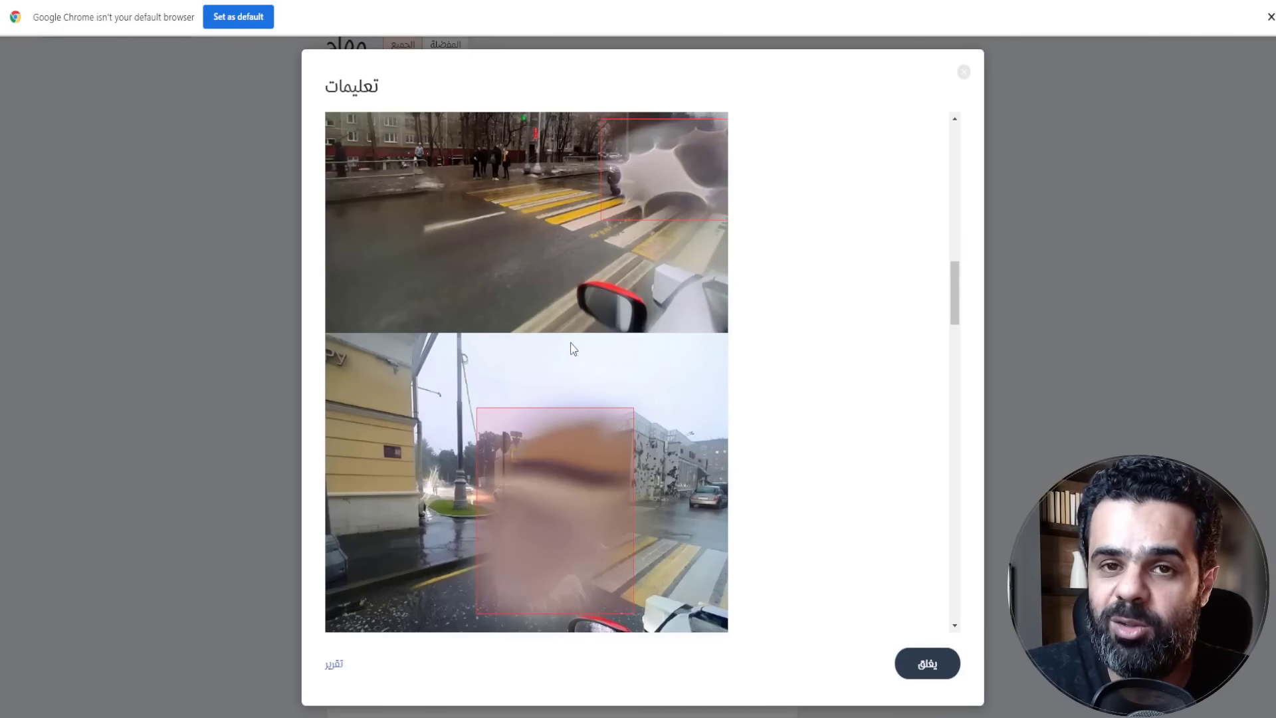
scroll(570, 341, "down", 2)
Examine the night-time droplet examples in the photo contamination instructions.
scroll(465, 365, "down", 15)
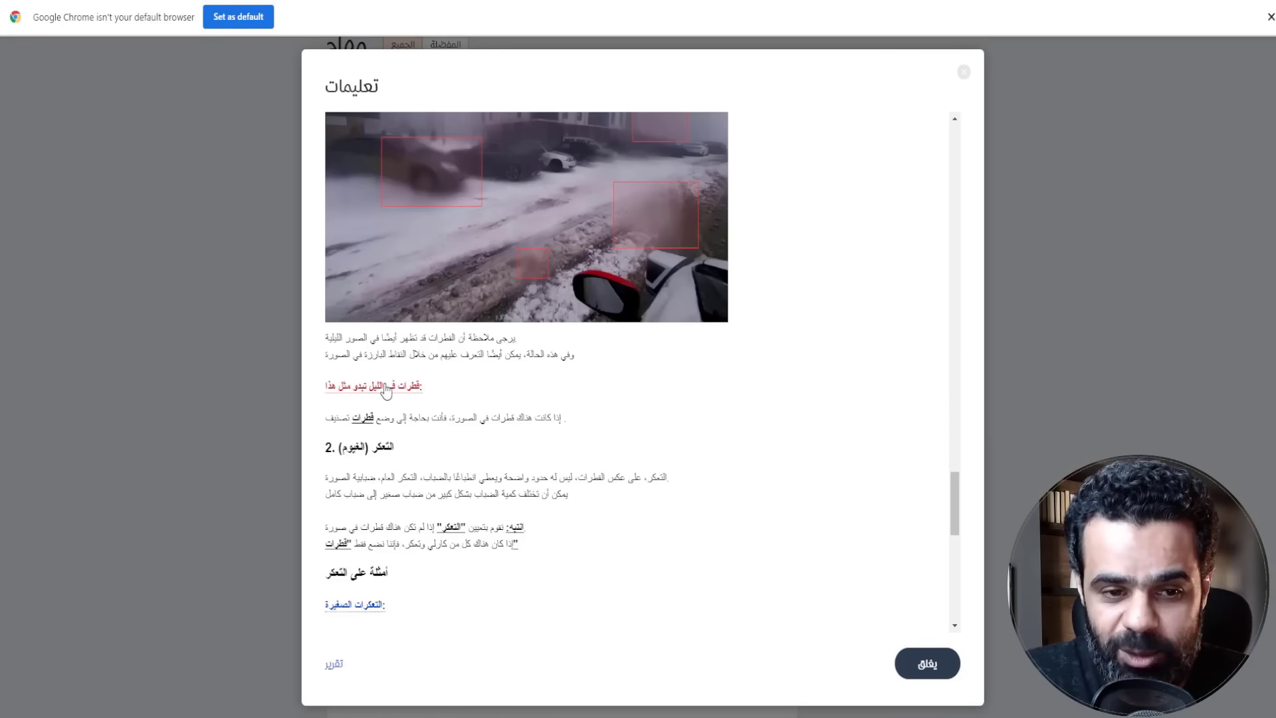
scroll(470, 373, "down", 15)
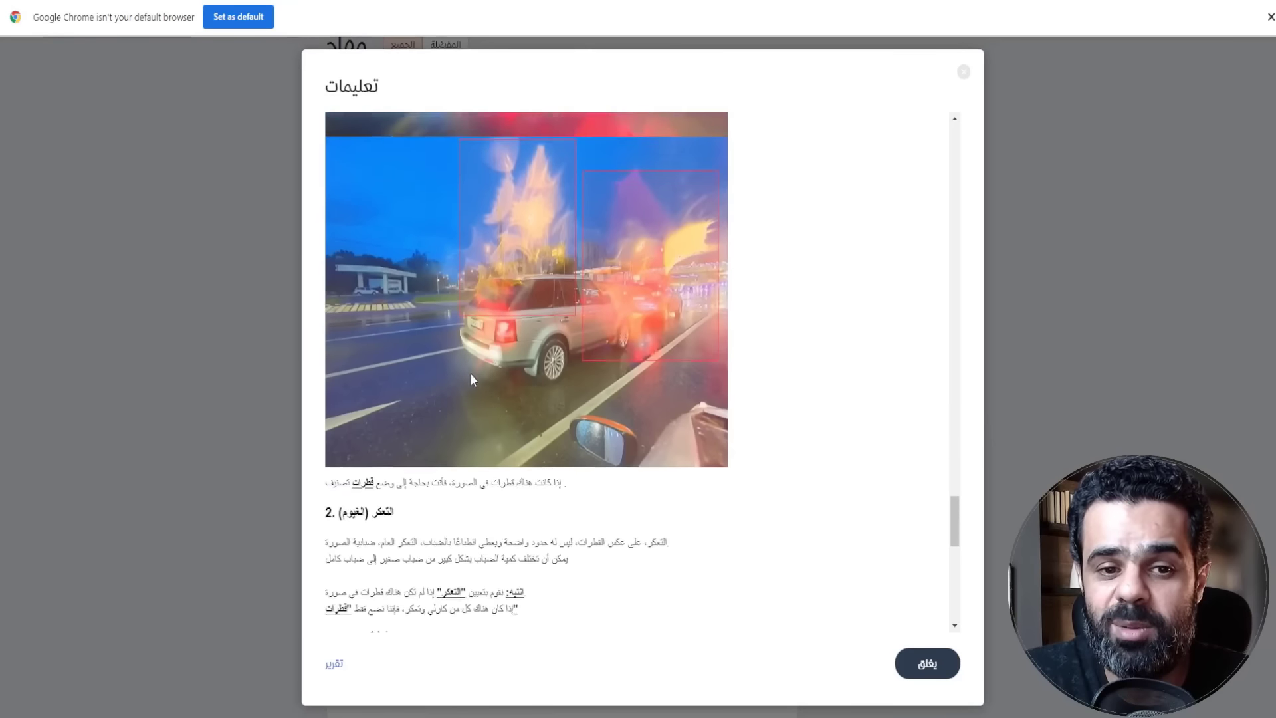
scroll(471, 378, "down", 6)
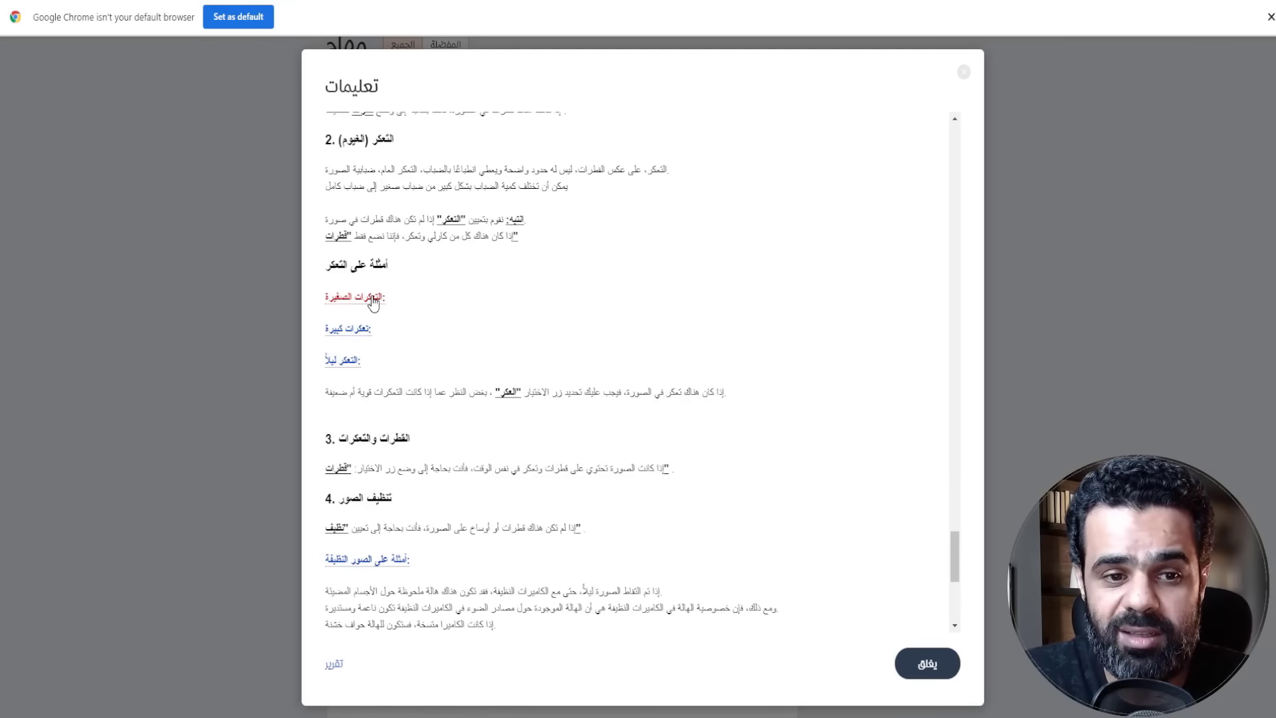
Expand and examine the instruction examples of small, large and night-time turbidity.
left_click(372, 298)
scroll(412, 336, "down", 8)
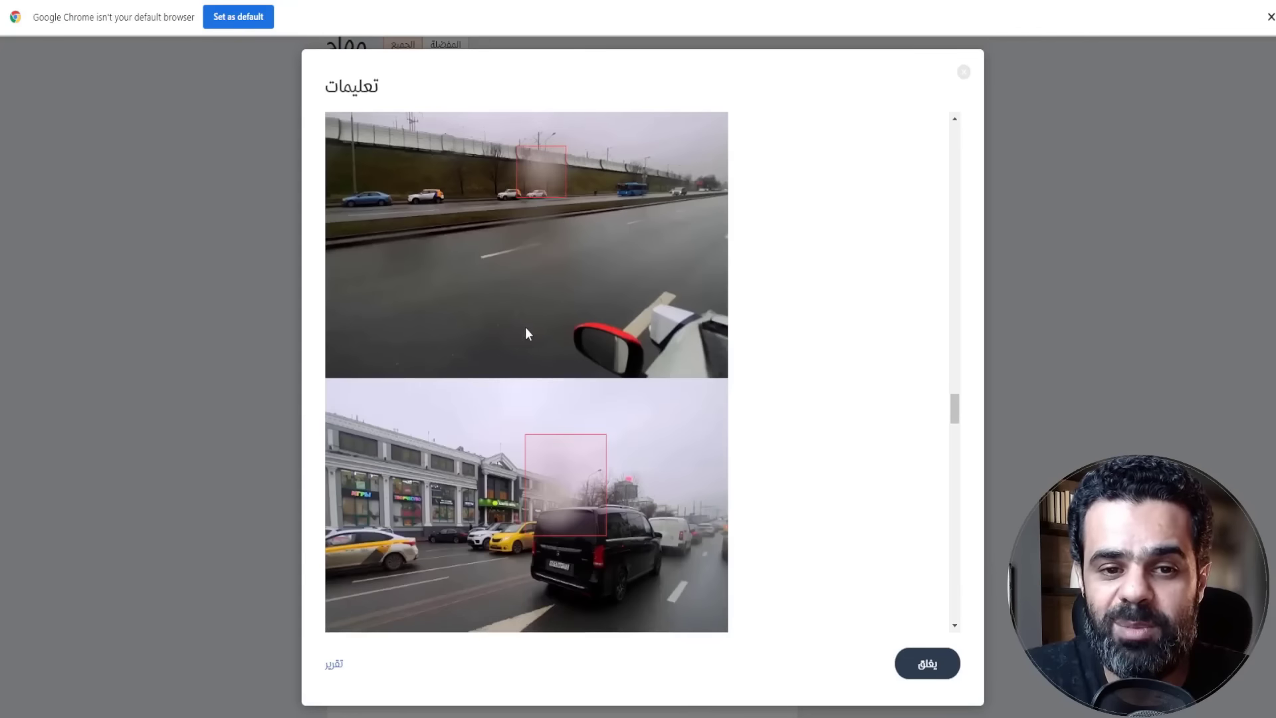
scroll(527, 333, "down", 9)
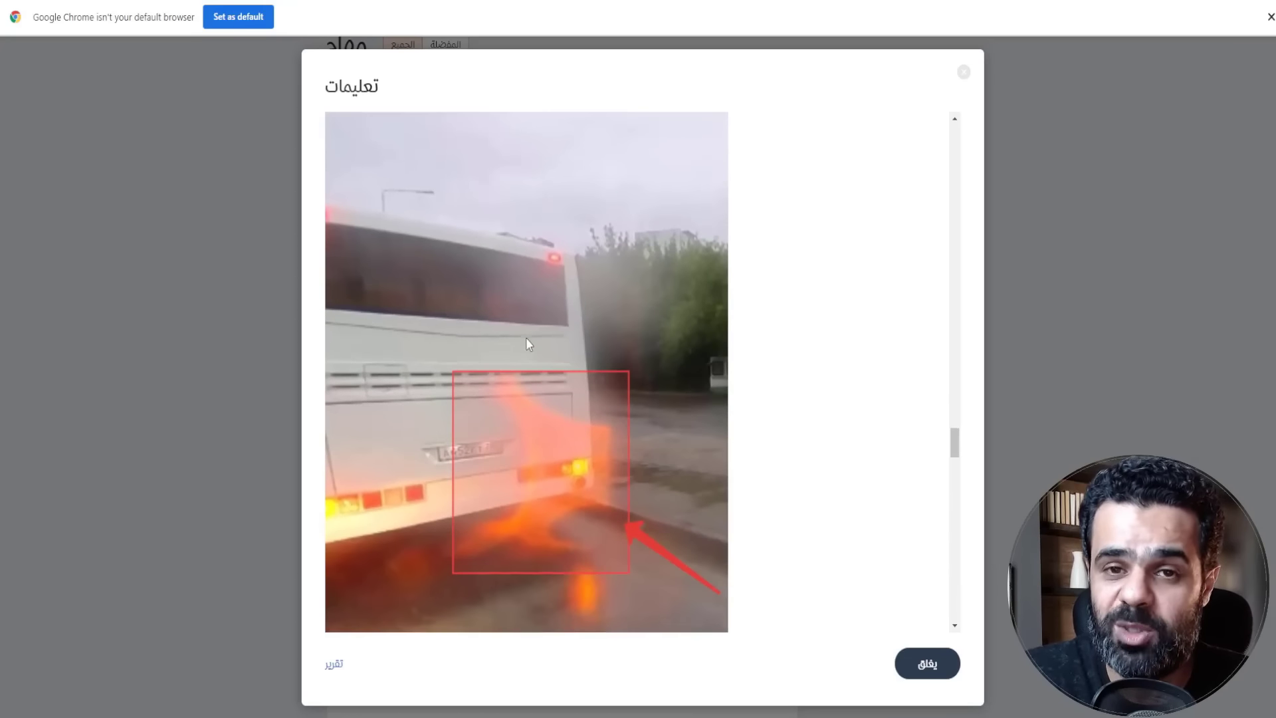
scroll(525, 338, "down", 10)
left_click(356, 282)
scroll(445, 306, "down", 5)
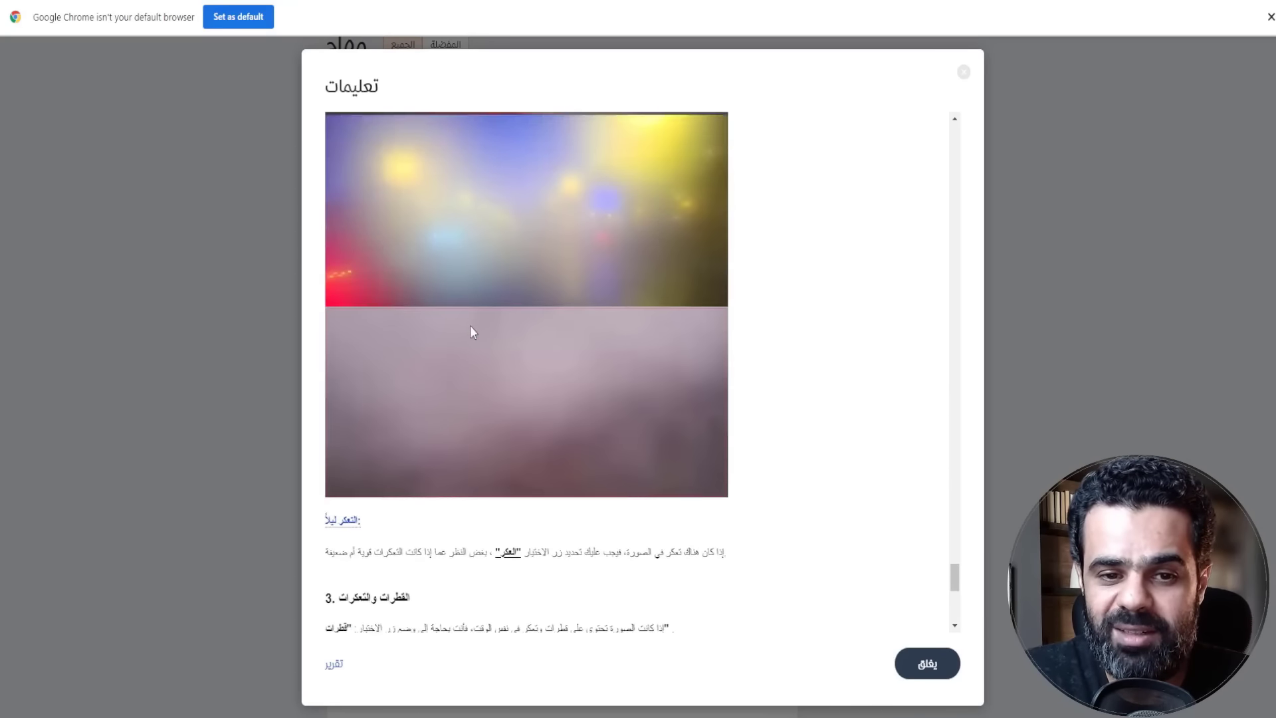
scroll(472, 330, "down", 5)
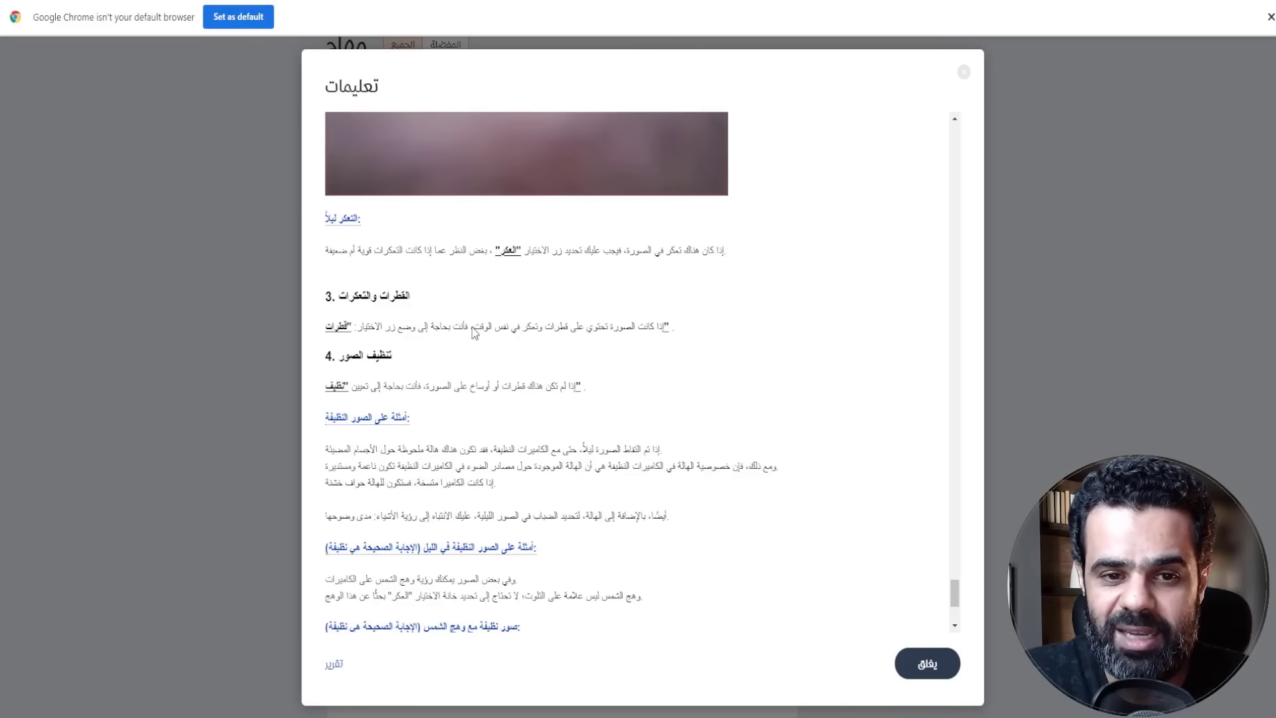
left_click(341, 226)
scroll(440, 332, "down", 10)
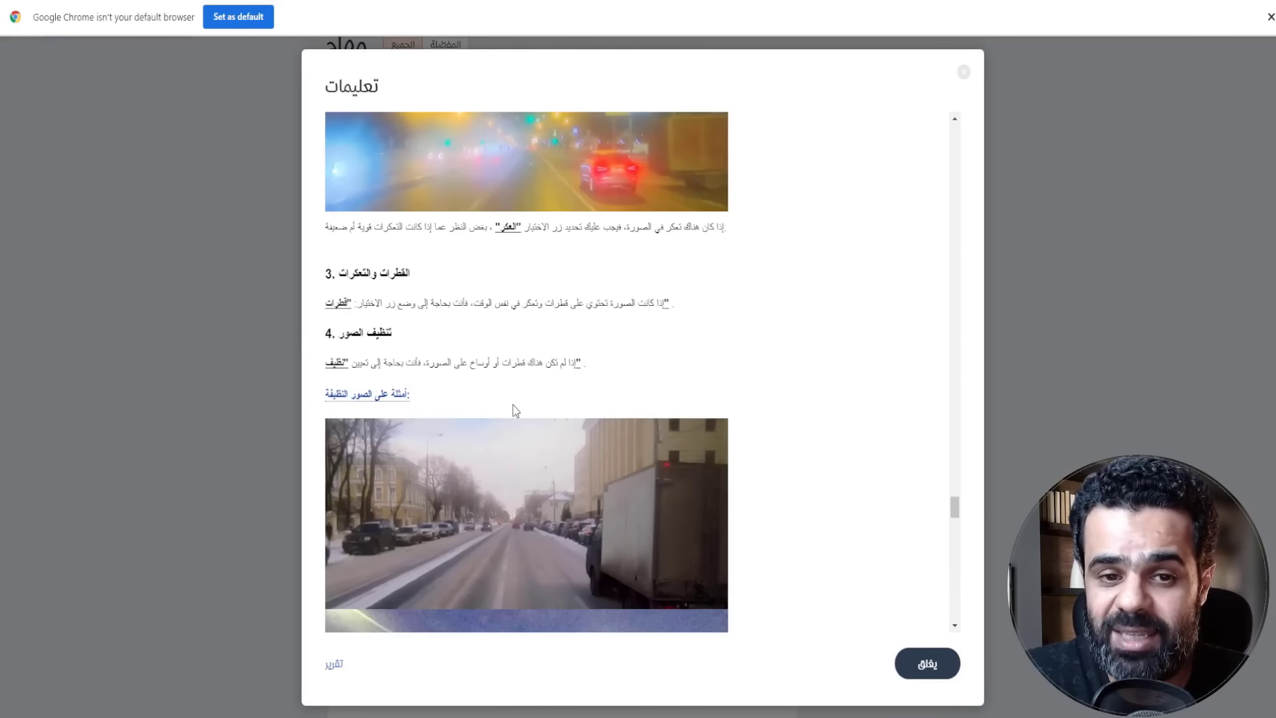
Examine the clean photo examples in the instructions, then return to the task list.
scroll(516, 410, "down", 2)
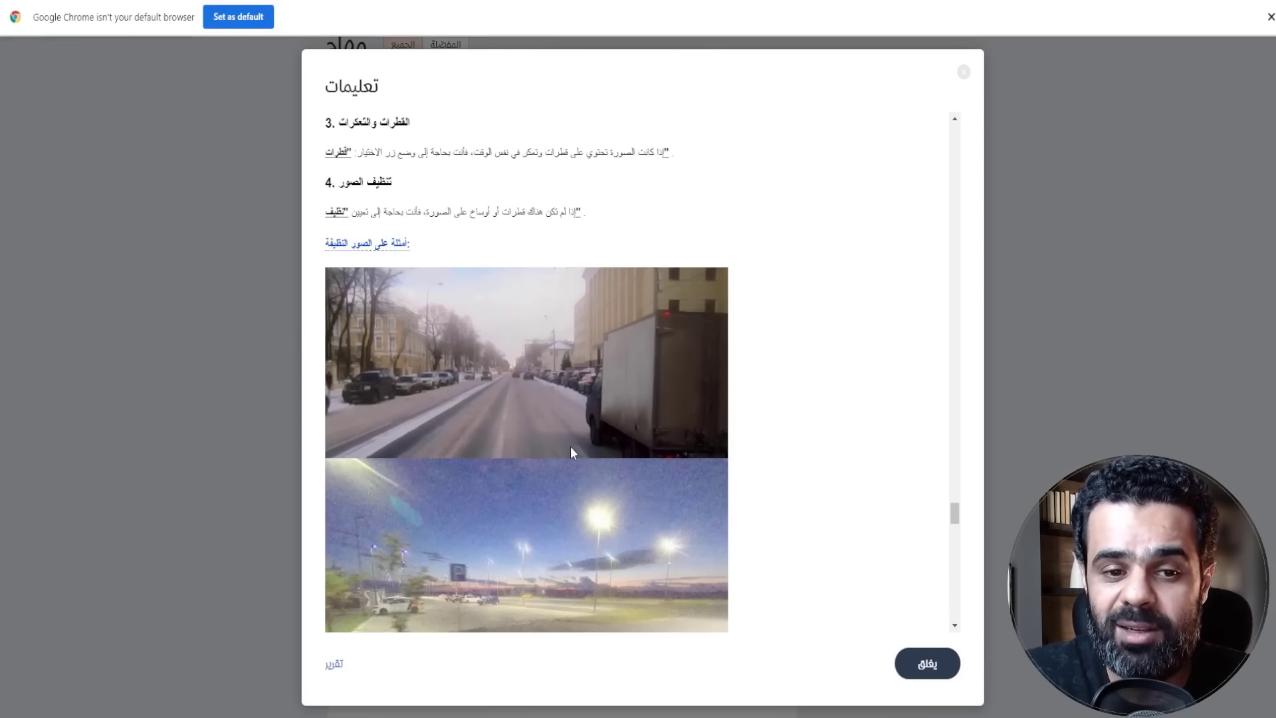
scroll(570, 450, "down", 2)
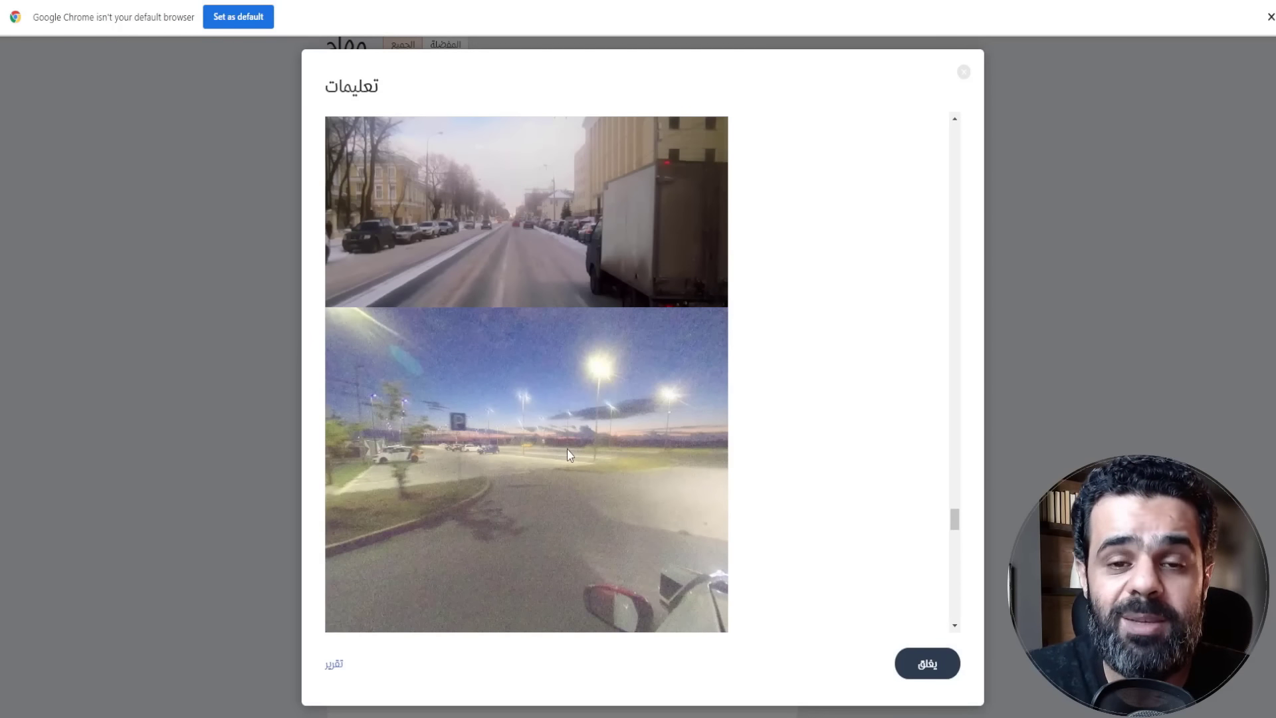
scroll(568, 449, "down", 20)
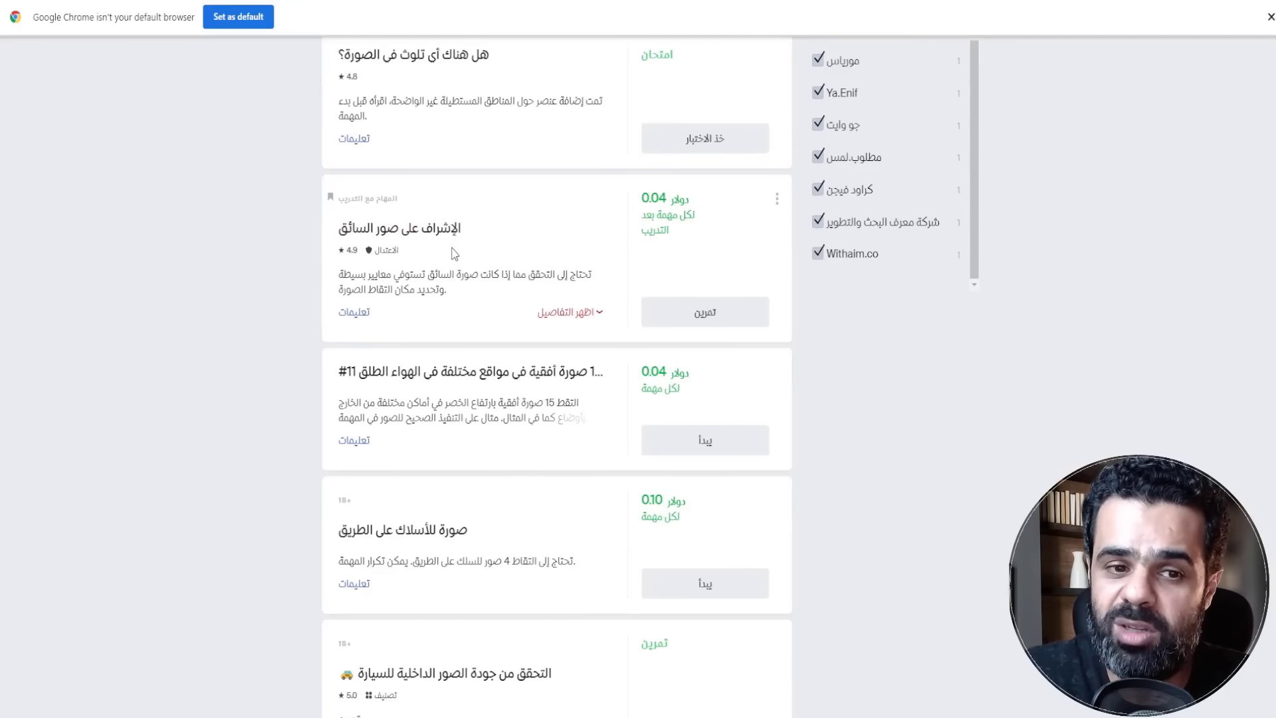
Show the details of the الإشراف على صور السائق task and look over the photo tasks below it.
left_click(662, 213)
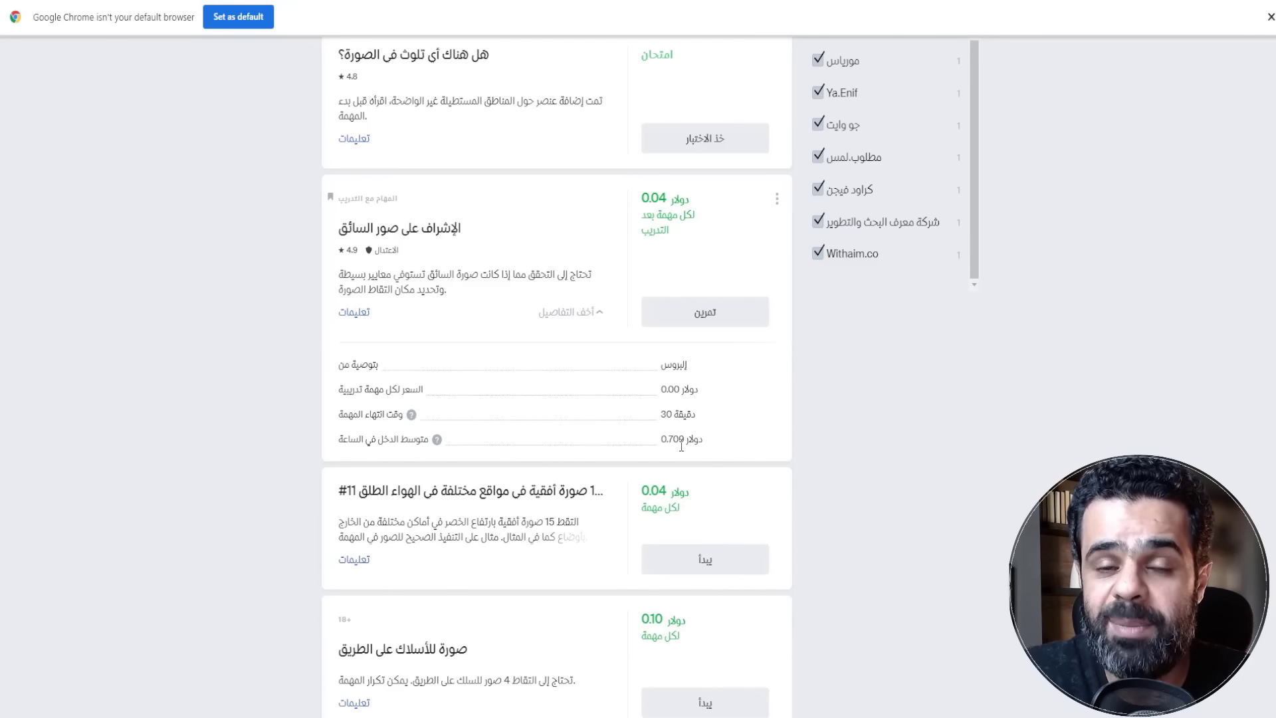
scroll(356, 404, "up", 1)
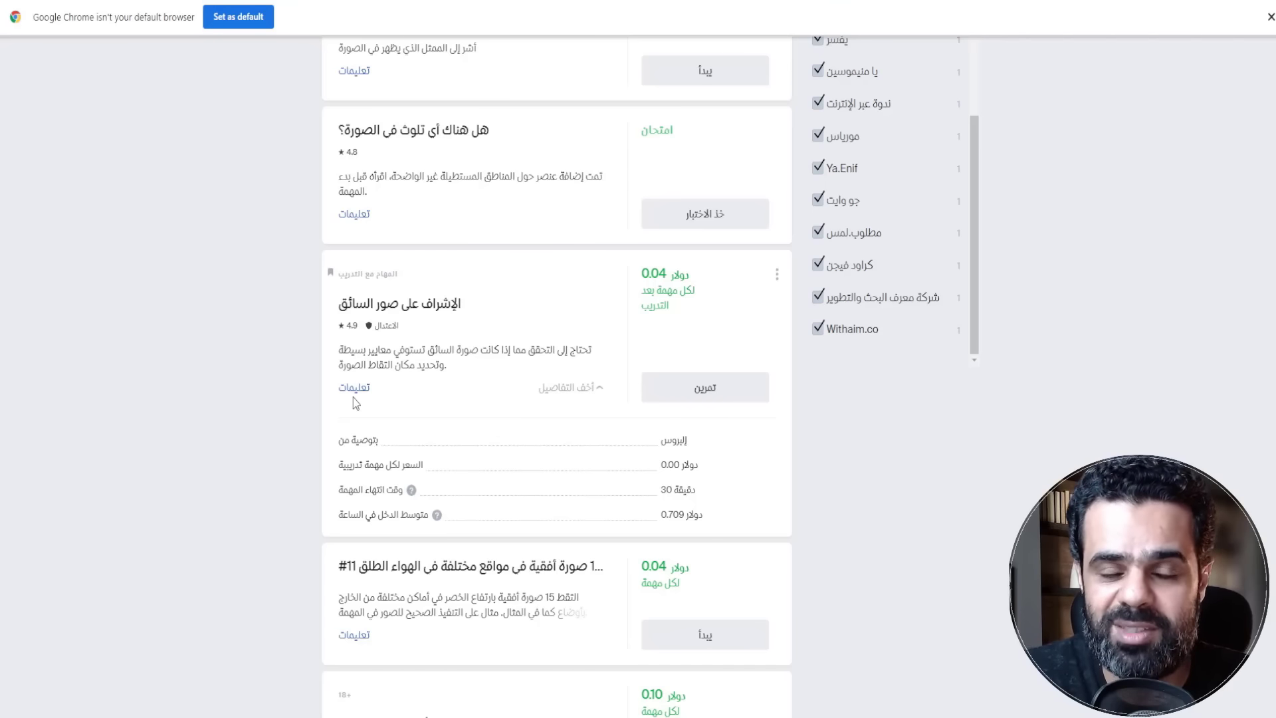
scroll(355, 403, "down", 6)
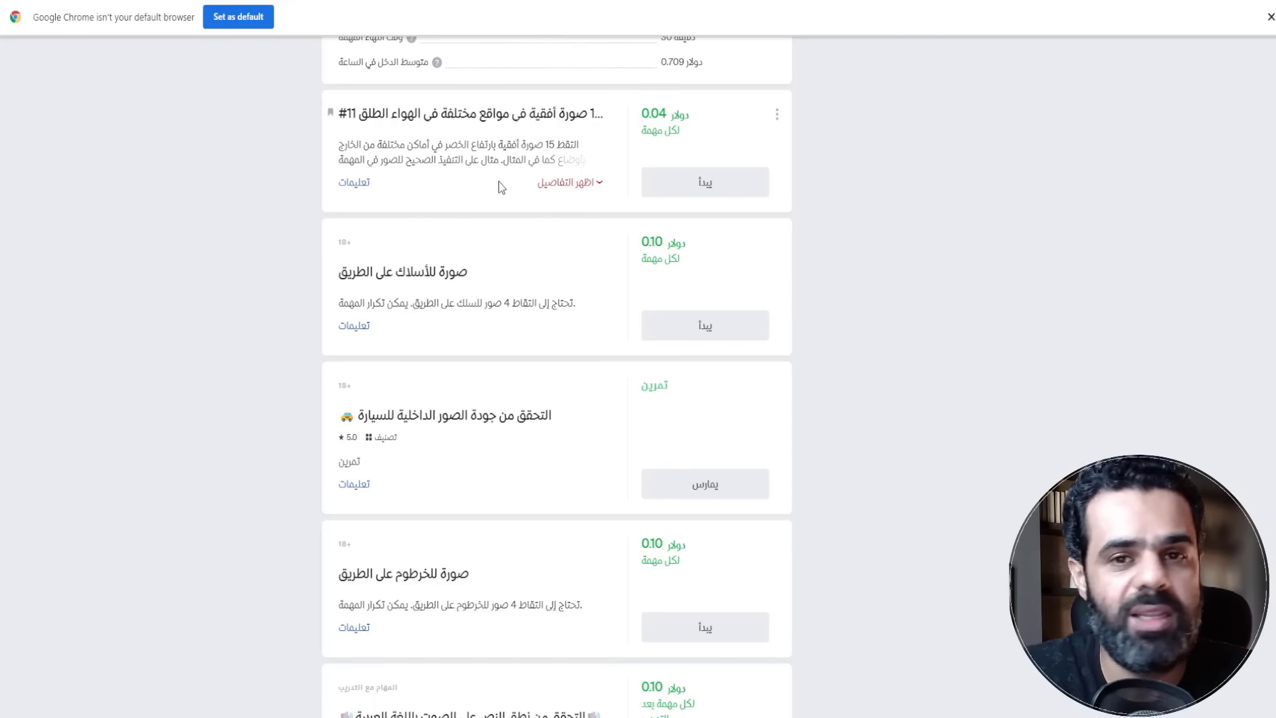
Show the details of the Arabic text pronunciation checking task and read through its instructions and answer examples.
scroll(501, 187, "down", 5)
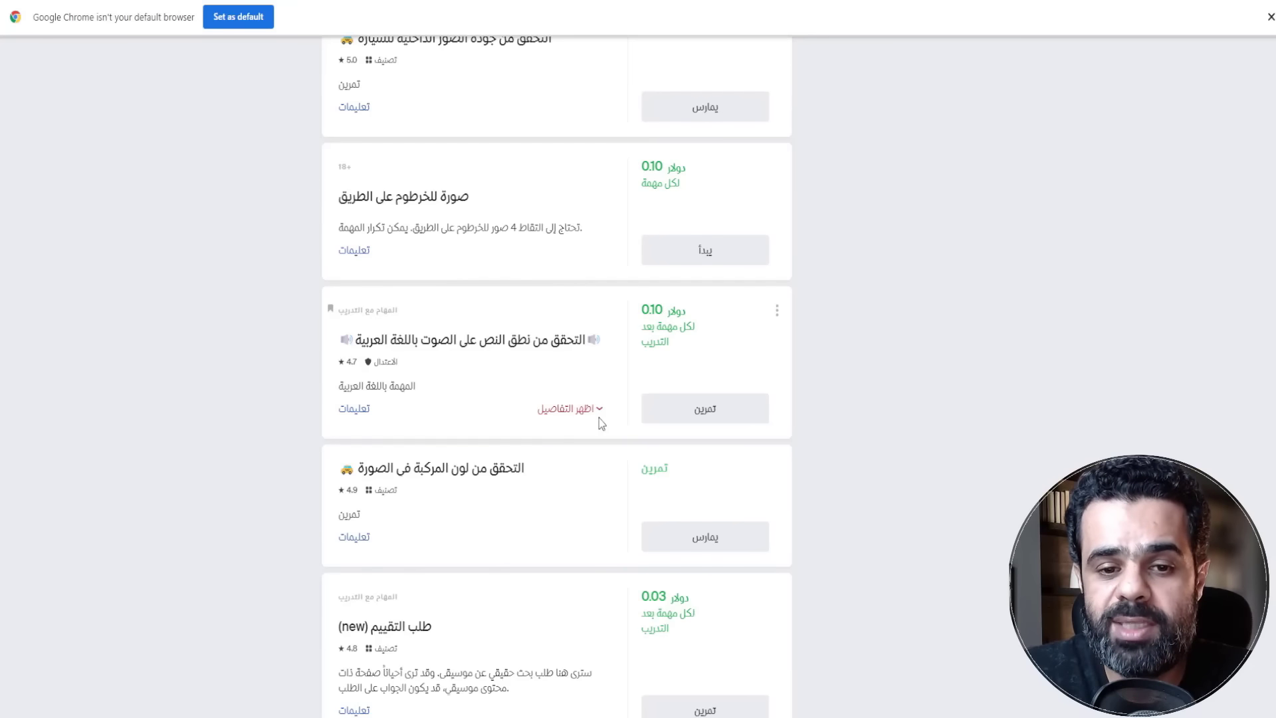
left_click(588, 410)
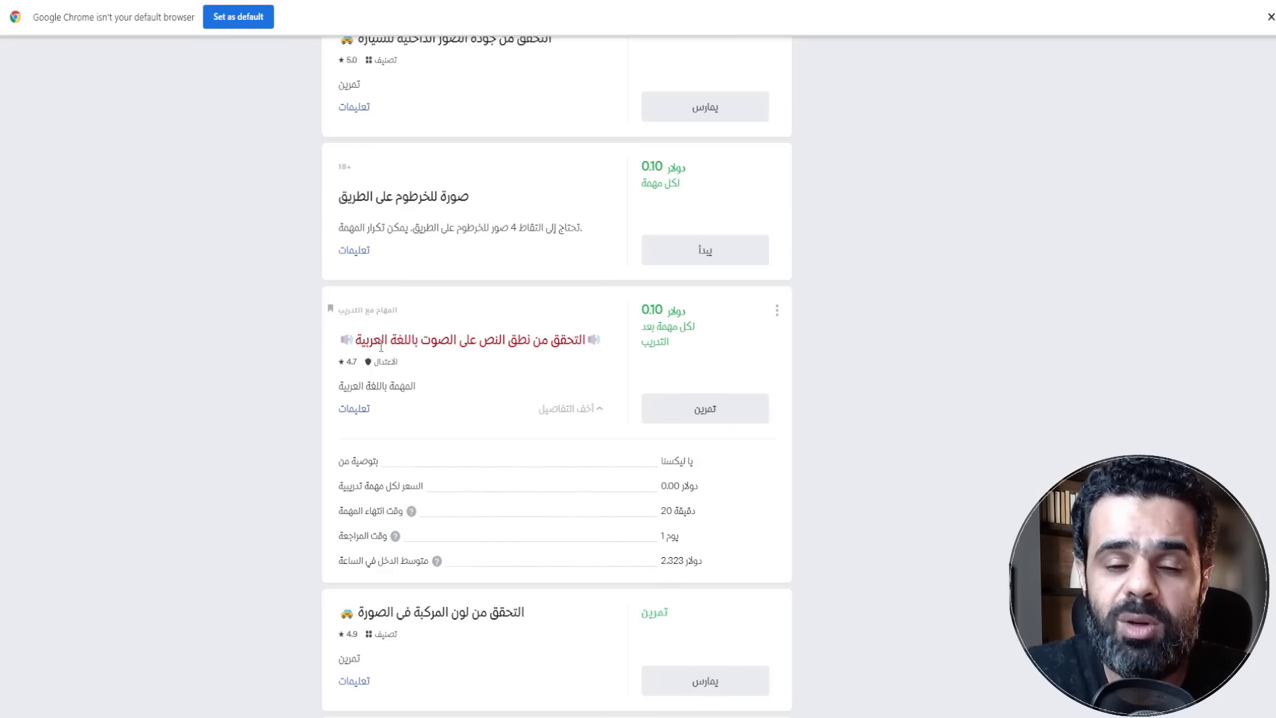
left_click(357, 408)
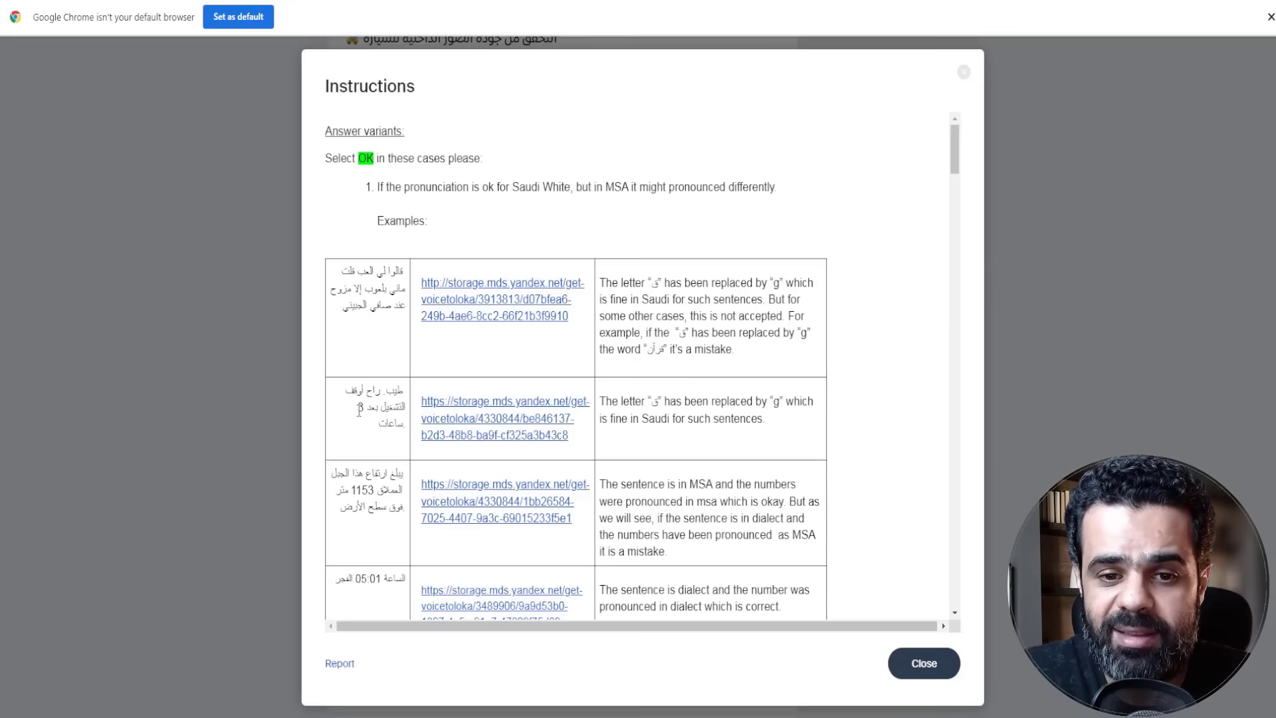
scroll(359, 408, "down", 1)
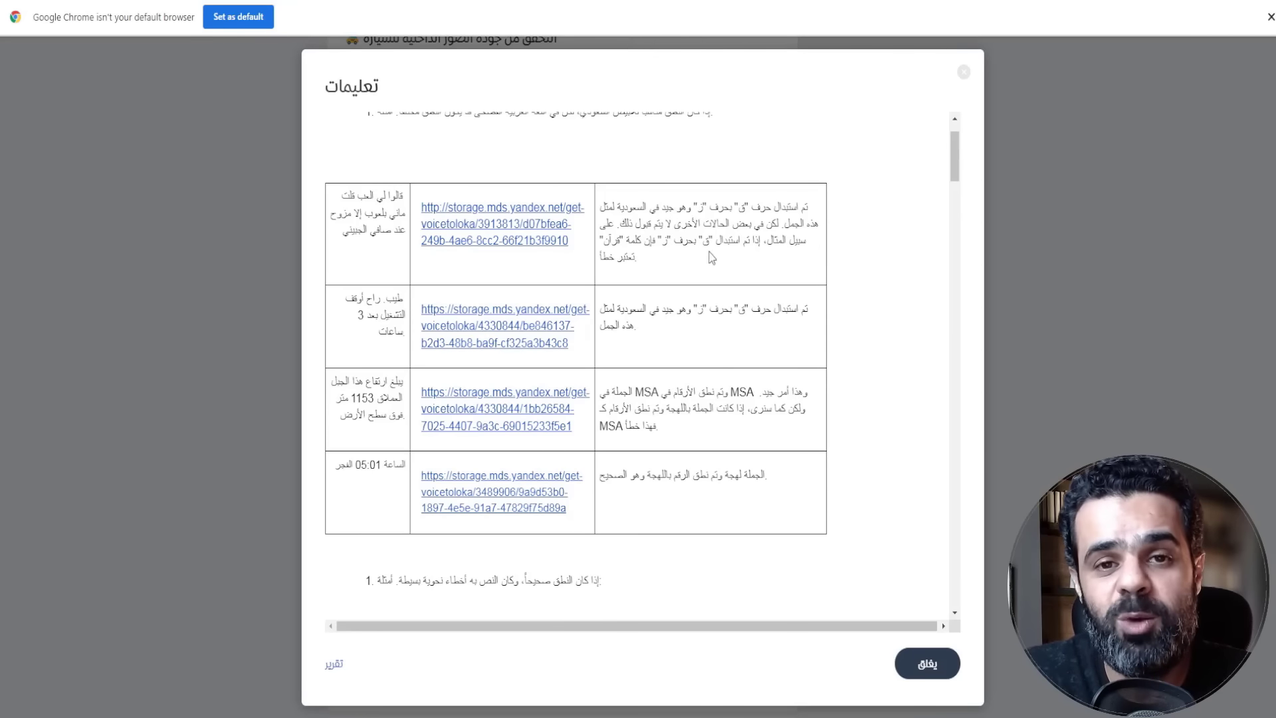
scroll(711, 257, "down", 10)
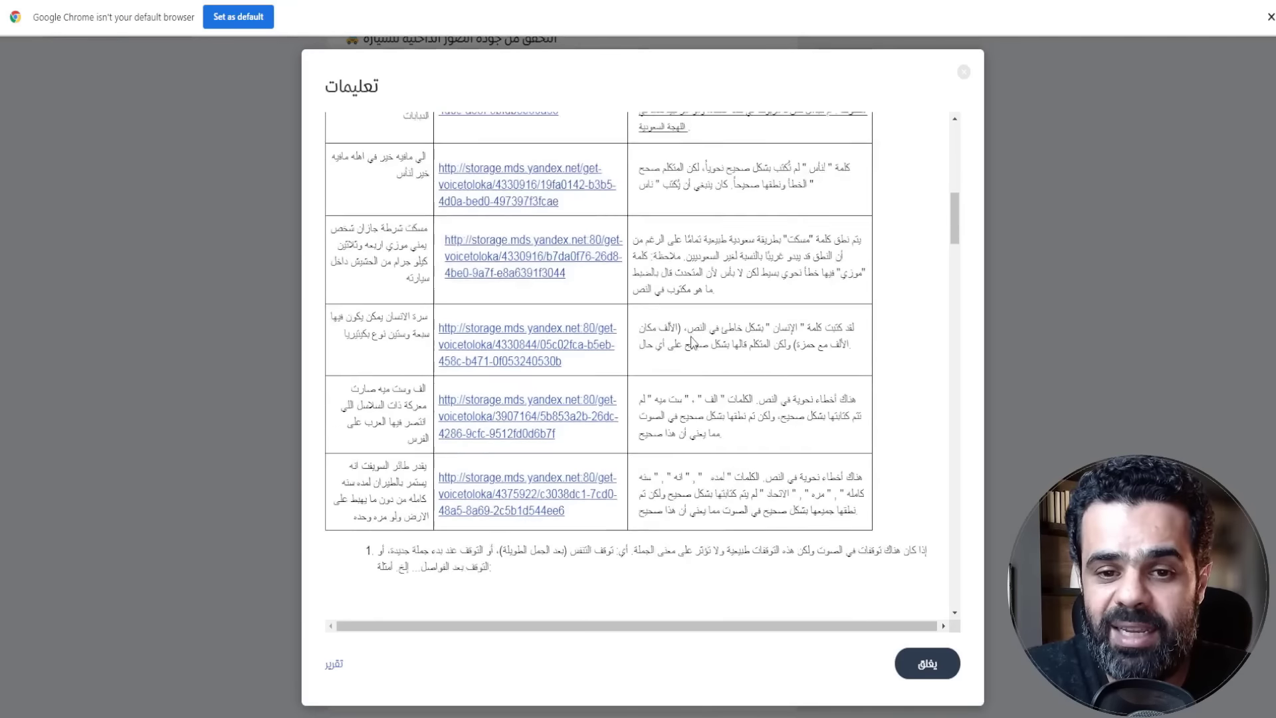
scroll(691, 340, "down", 12)
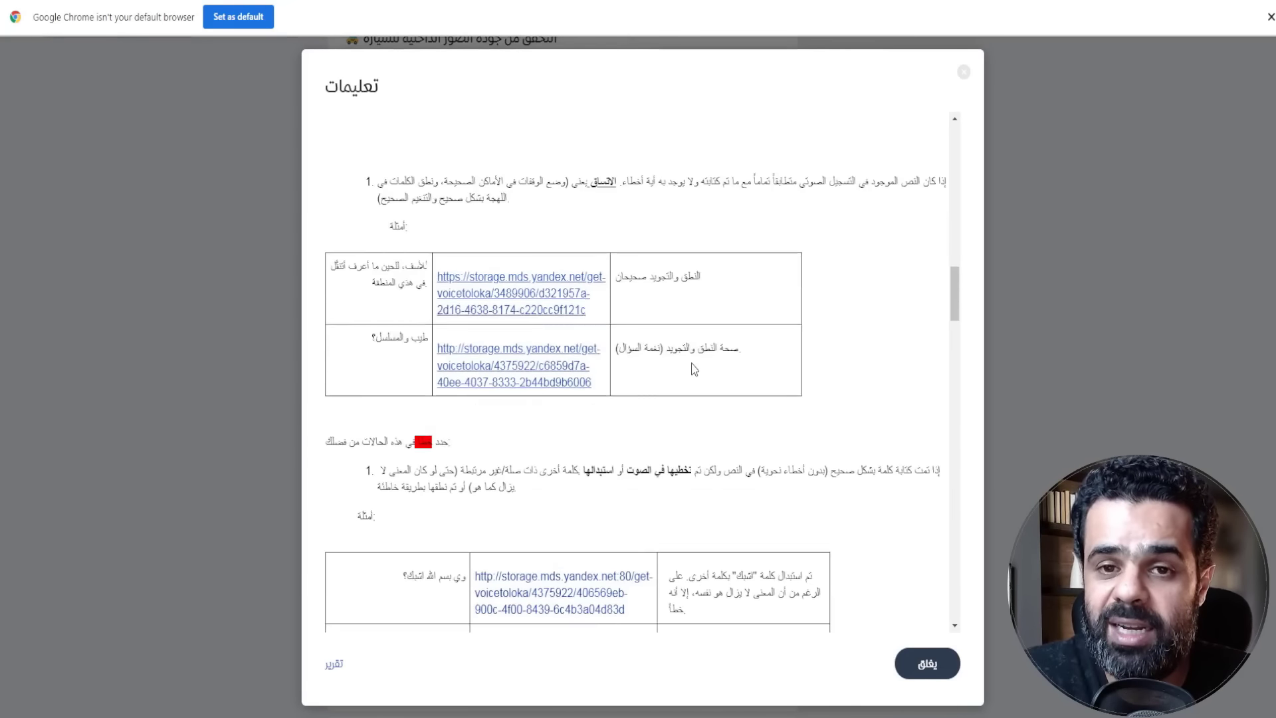
scroll(693, 369, "down", 10)
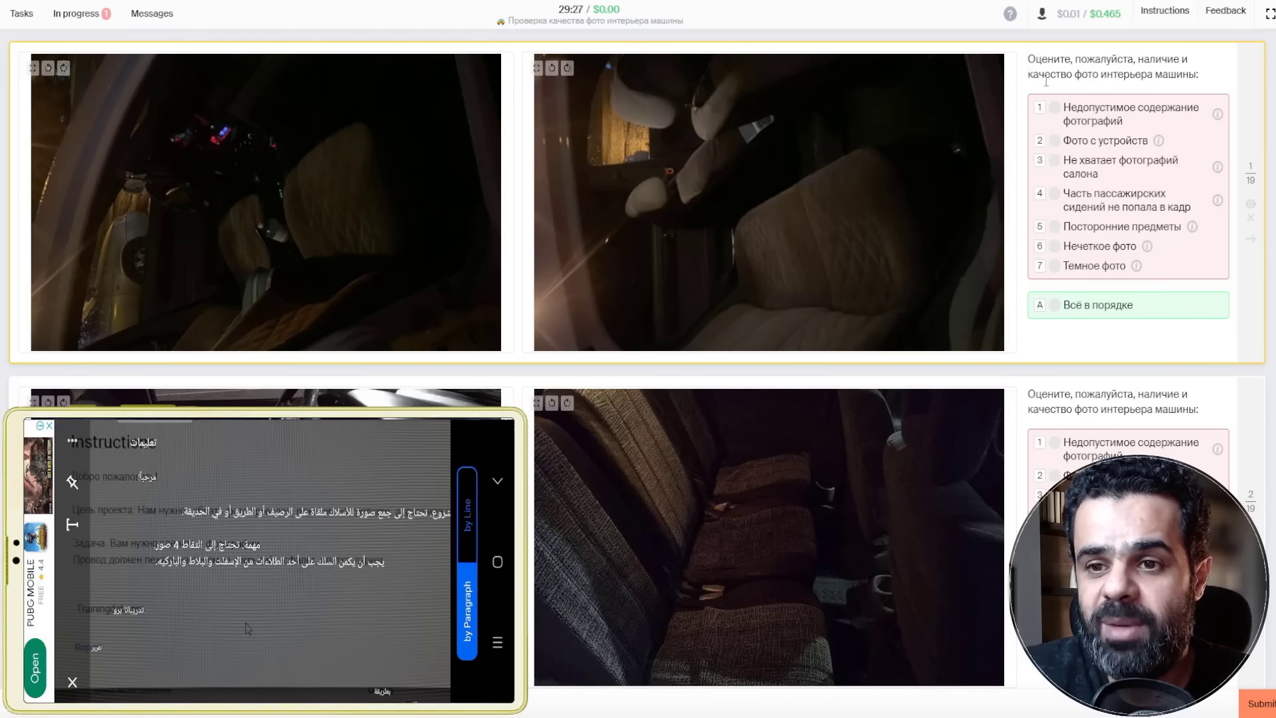
Answer the first car interior photo set with Недопустимое содержание фотографий and check the task's question and timer.
left_click(1125, 116)
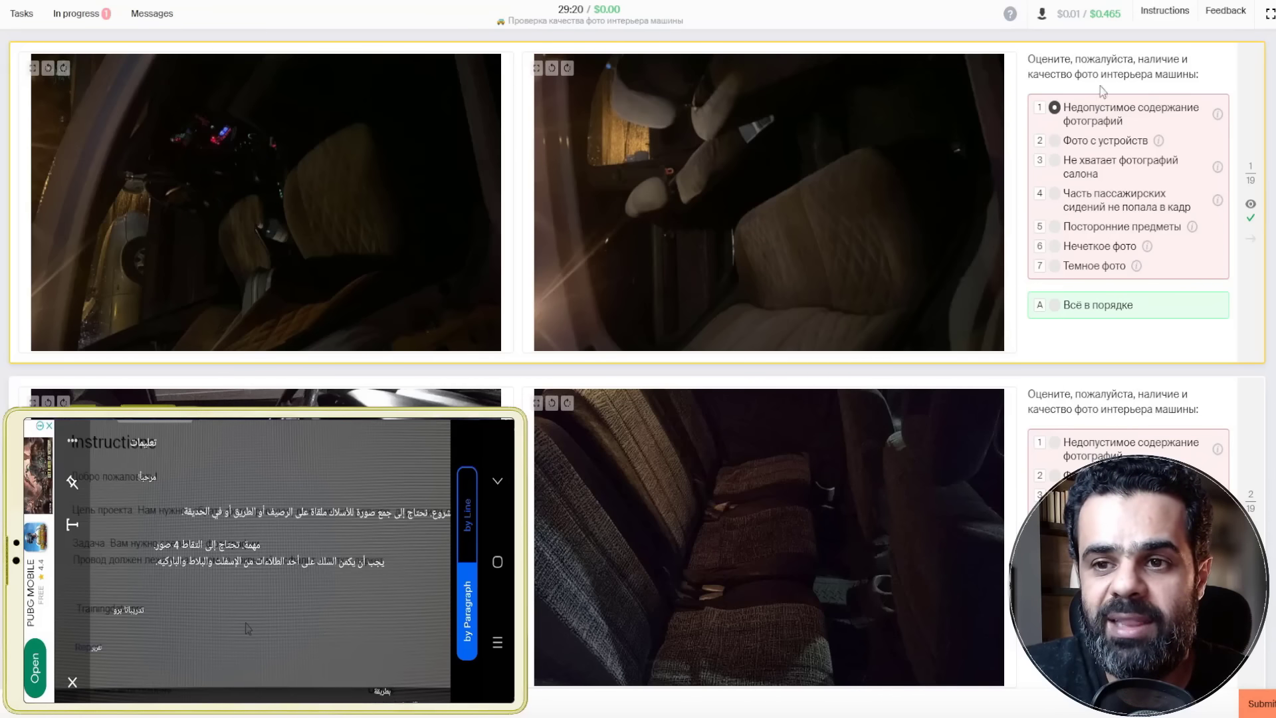
triple_click(1103, 60)
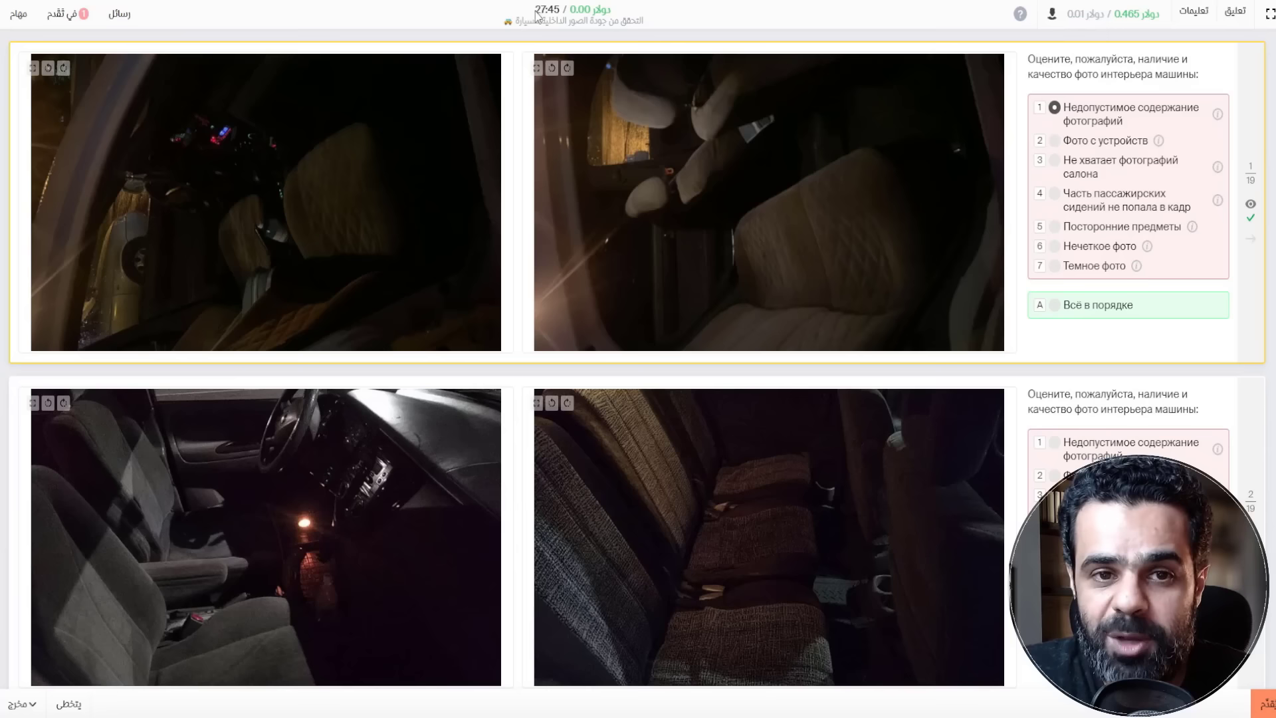
left_click_drag(536, 10, 561, 10)
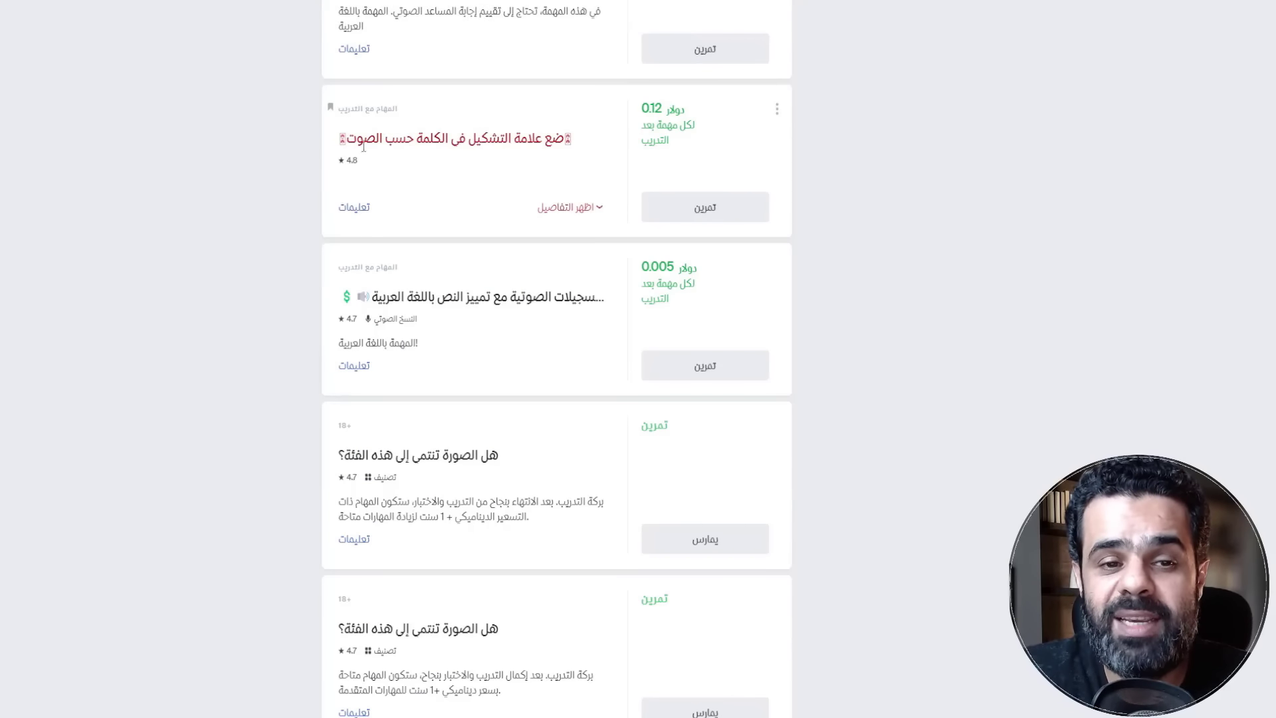
View the instructions of the ضع علامة التشكيل في الكلمة حسب الصوت task and close them.
left_click(354, 208)
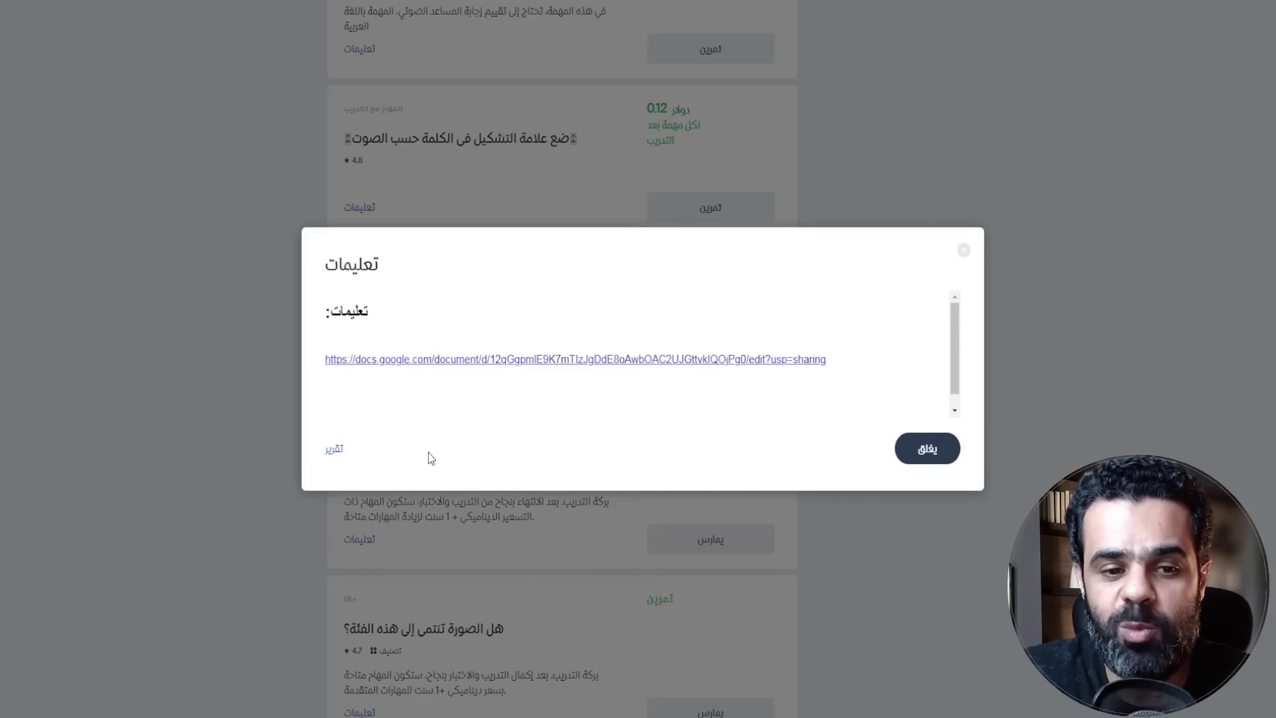
left_click(925, 450)
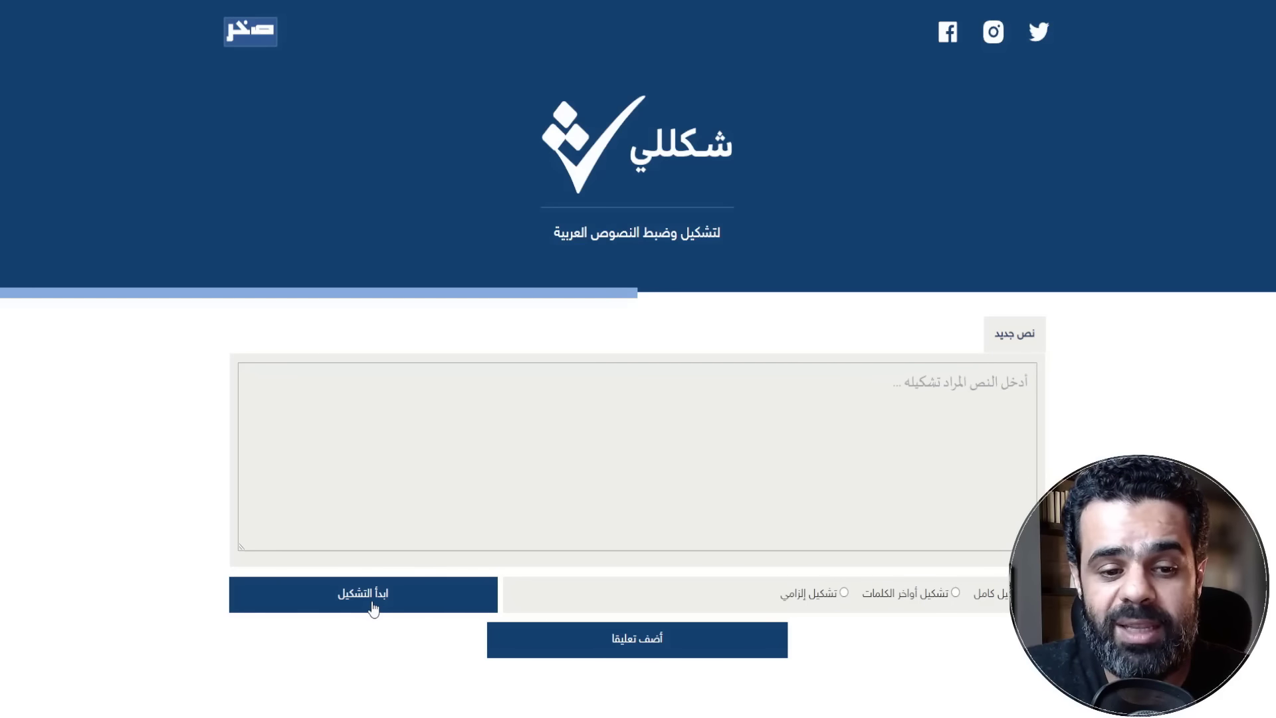
On the شكللي diacritization site, enter the sample sentence "اسقط احمد التفاحة من على الشجرة" as the text to diacritize.
left_click(994, 379)
type("اسق")
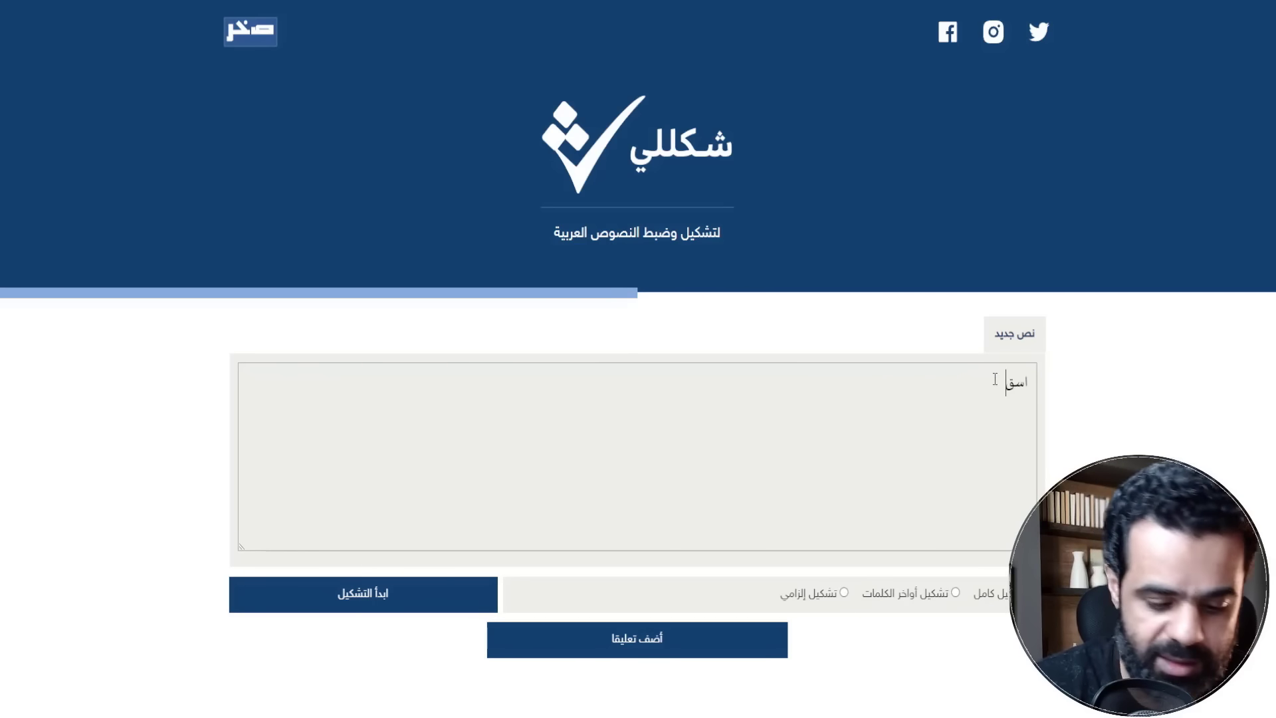
type("ط احمد التفا")
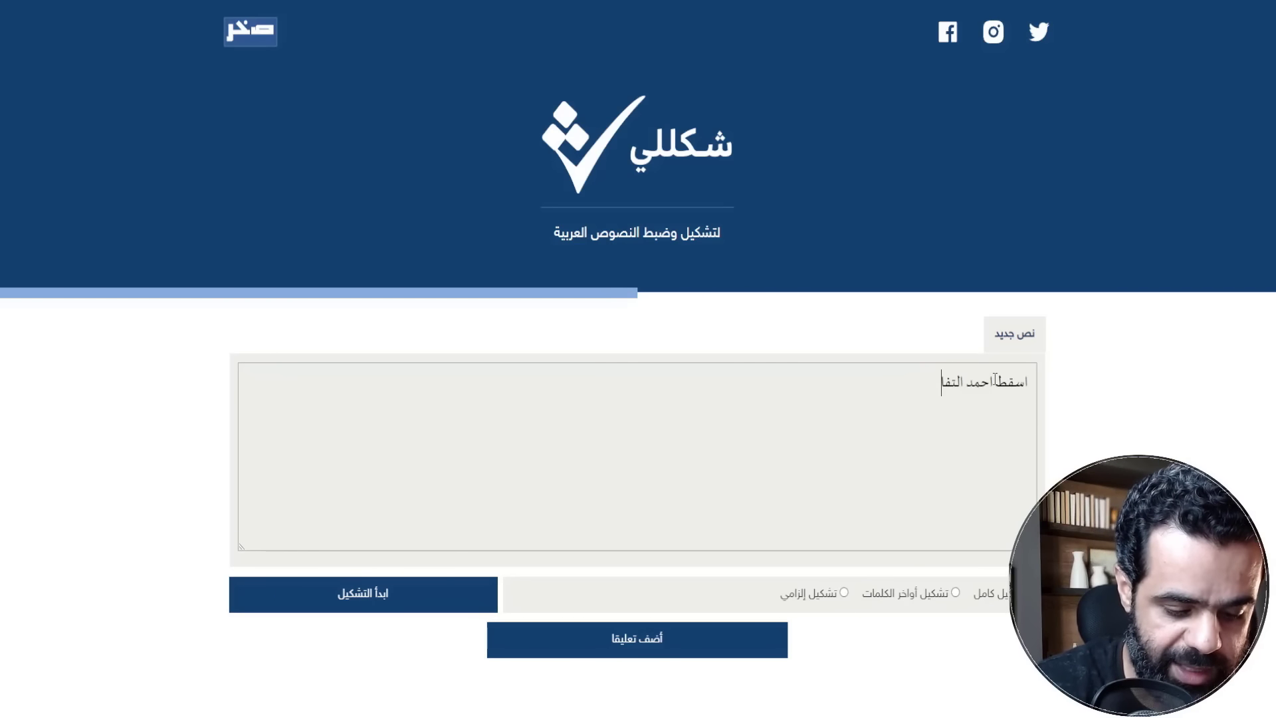
type("حة من على الشجرة")
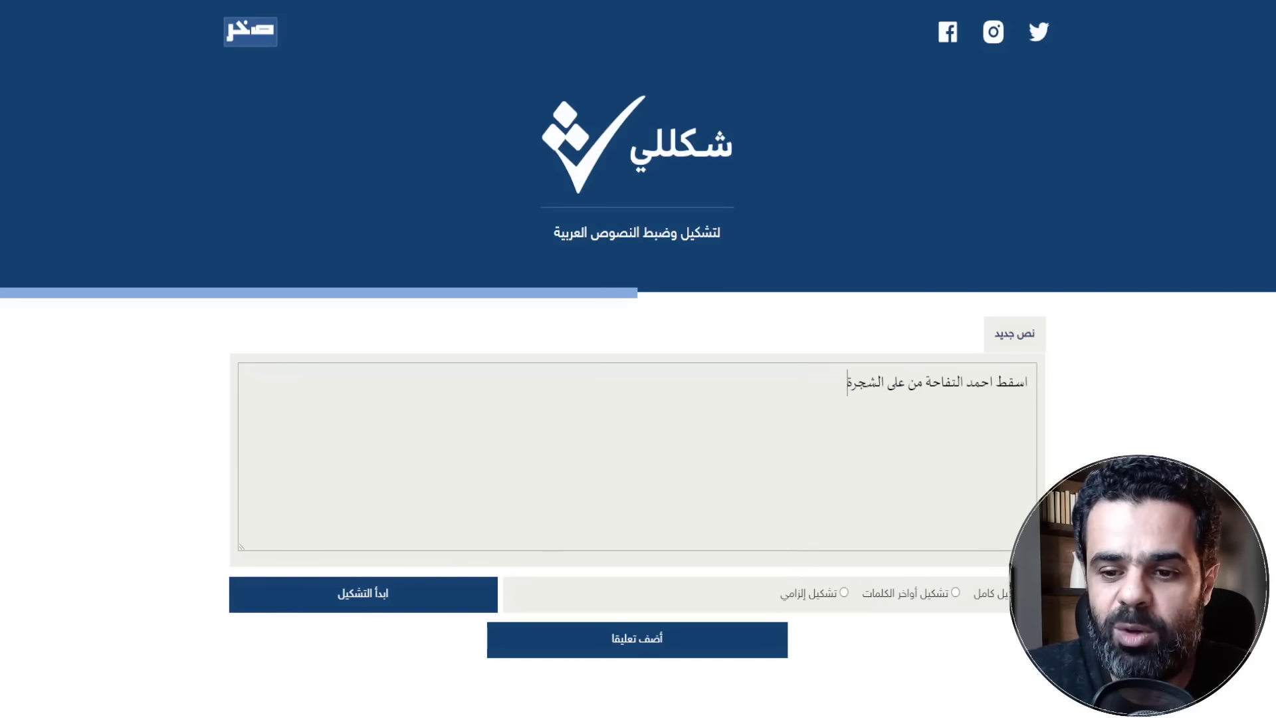
Diacritize the entered sentence and copy the diacritized text.
left_click(399, 606)
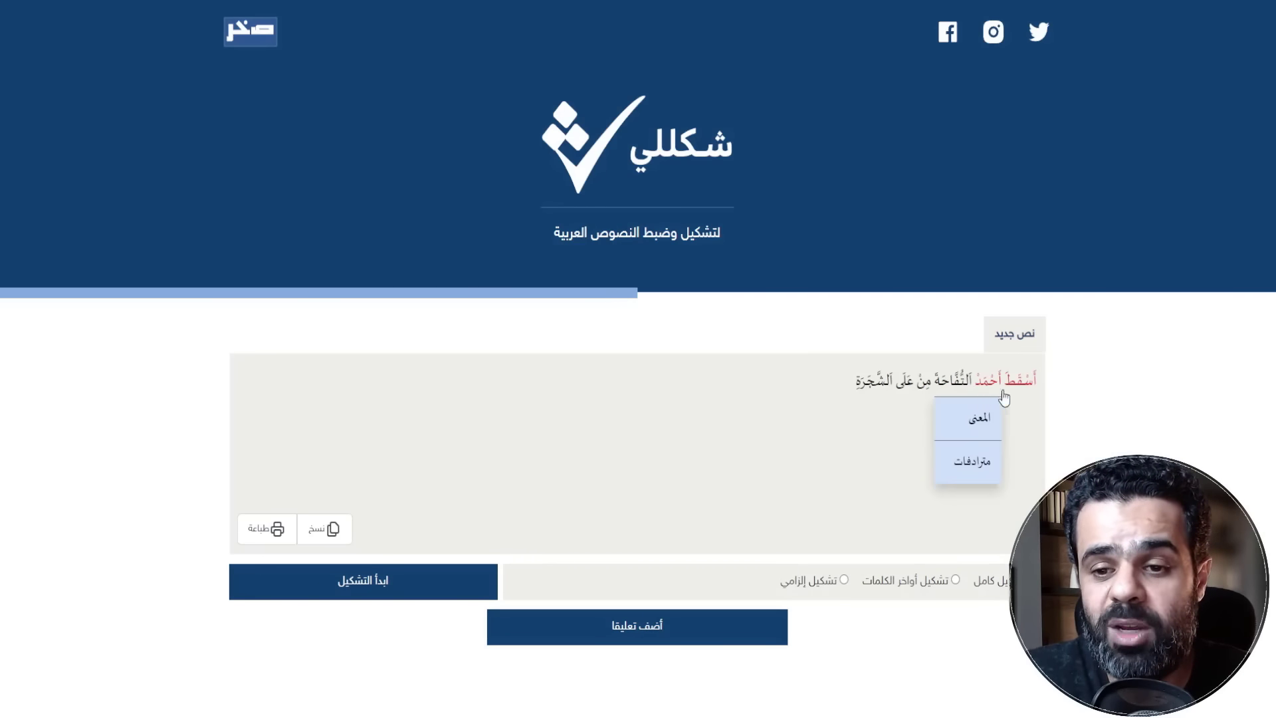
mouse_move(1029, 397)
left_click_drag(837, 379, 1043, 389)
left_click(425, 498)
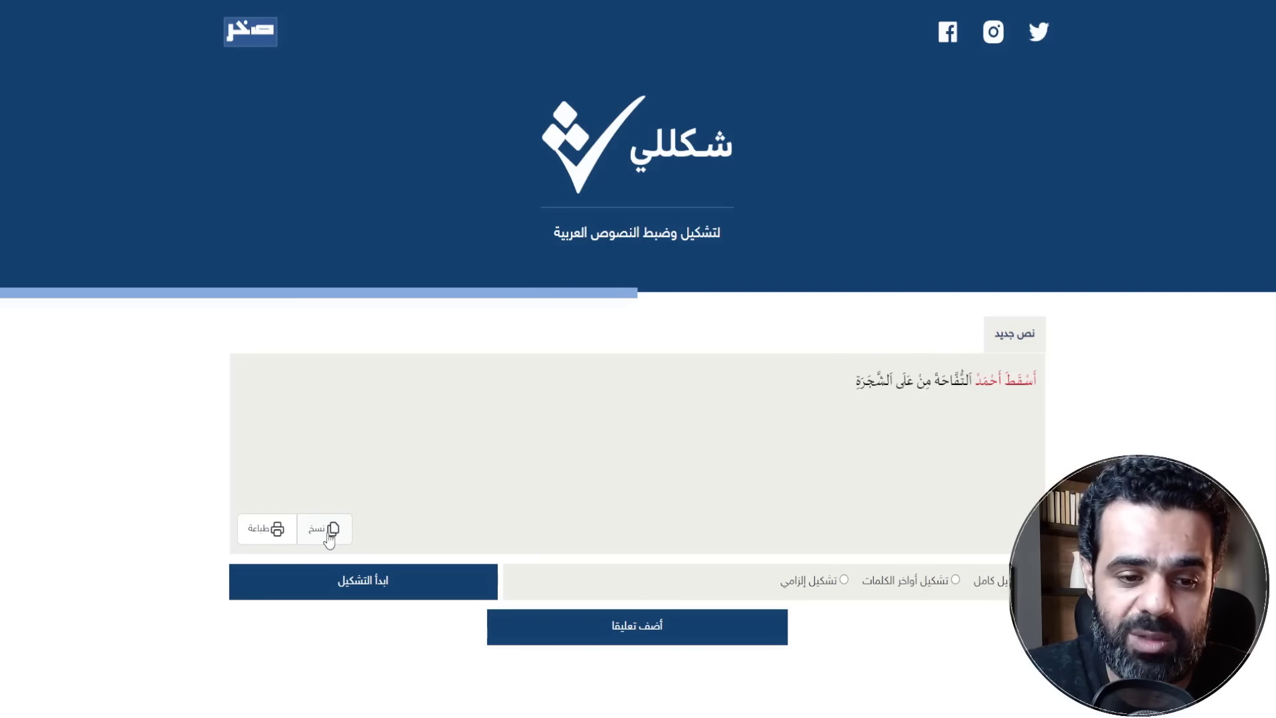
left_click(326, 540)
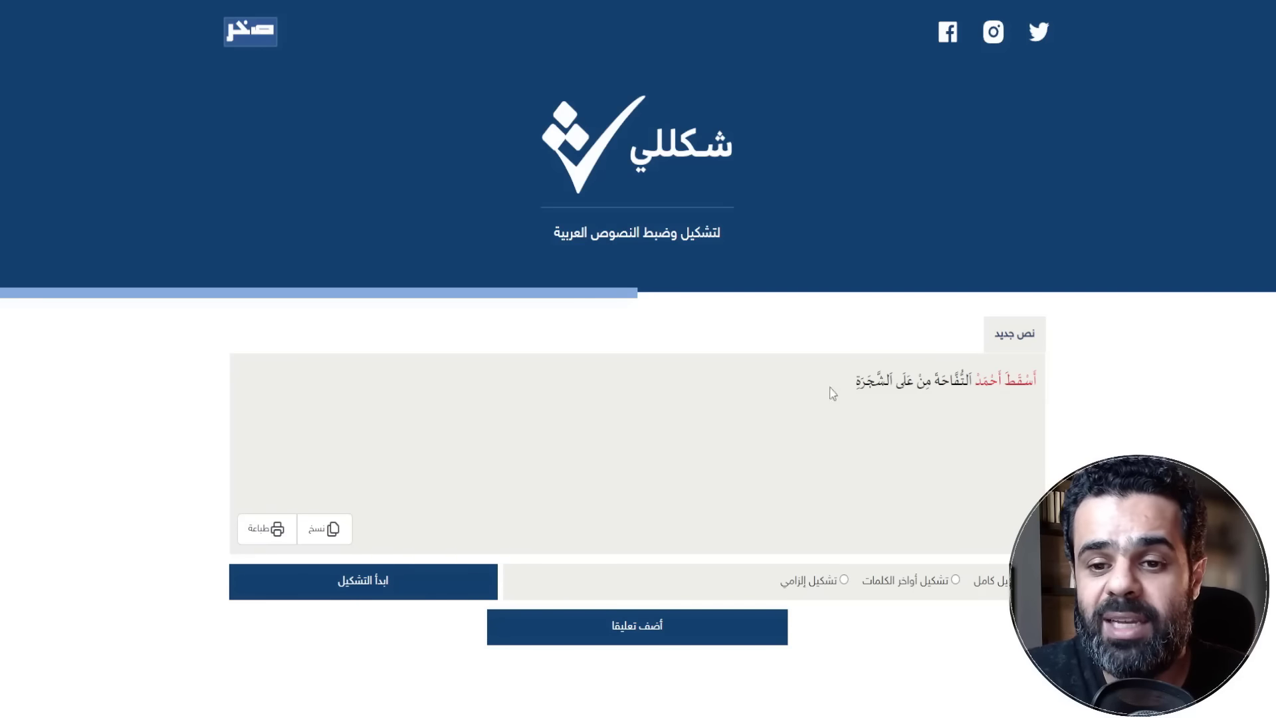
mouse_move(1030, 388)
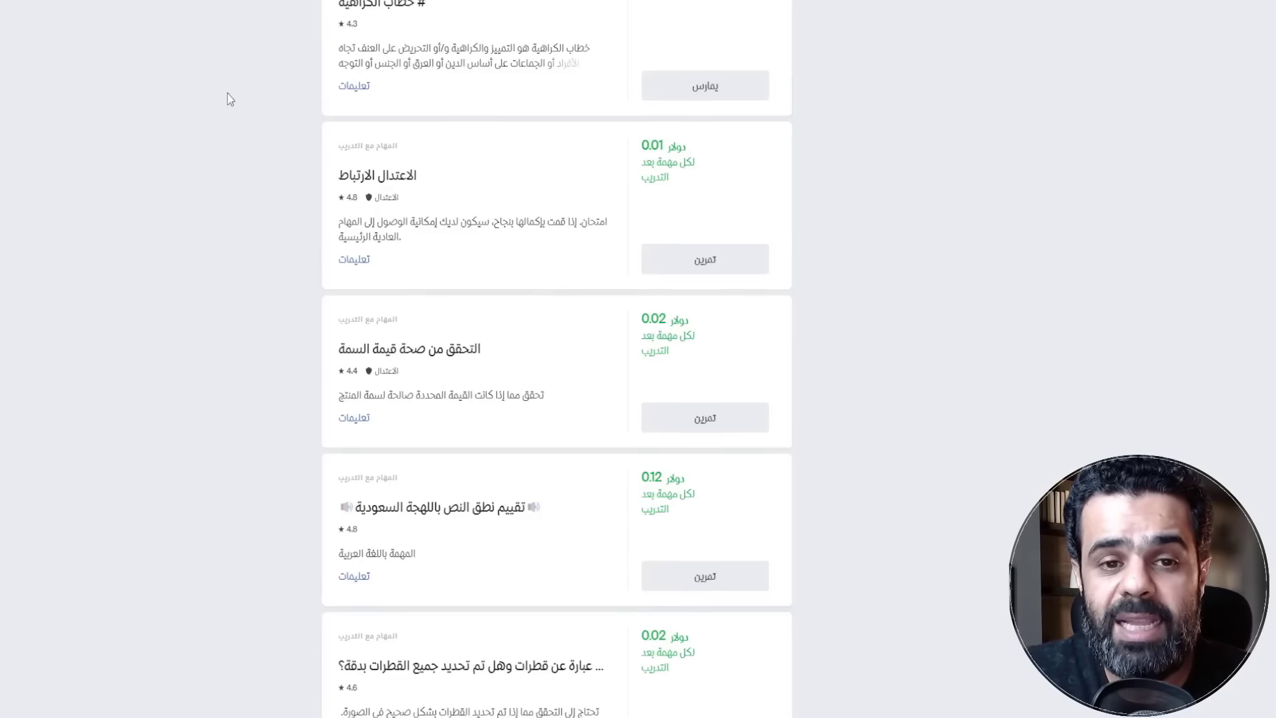
Browse the Toloka training tasks with their prices and expand the list to show the remaining tasks.
scroll(227, 99, "down", 7)
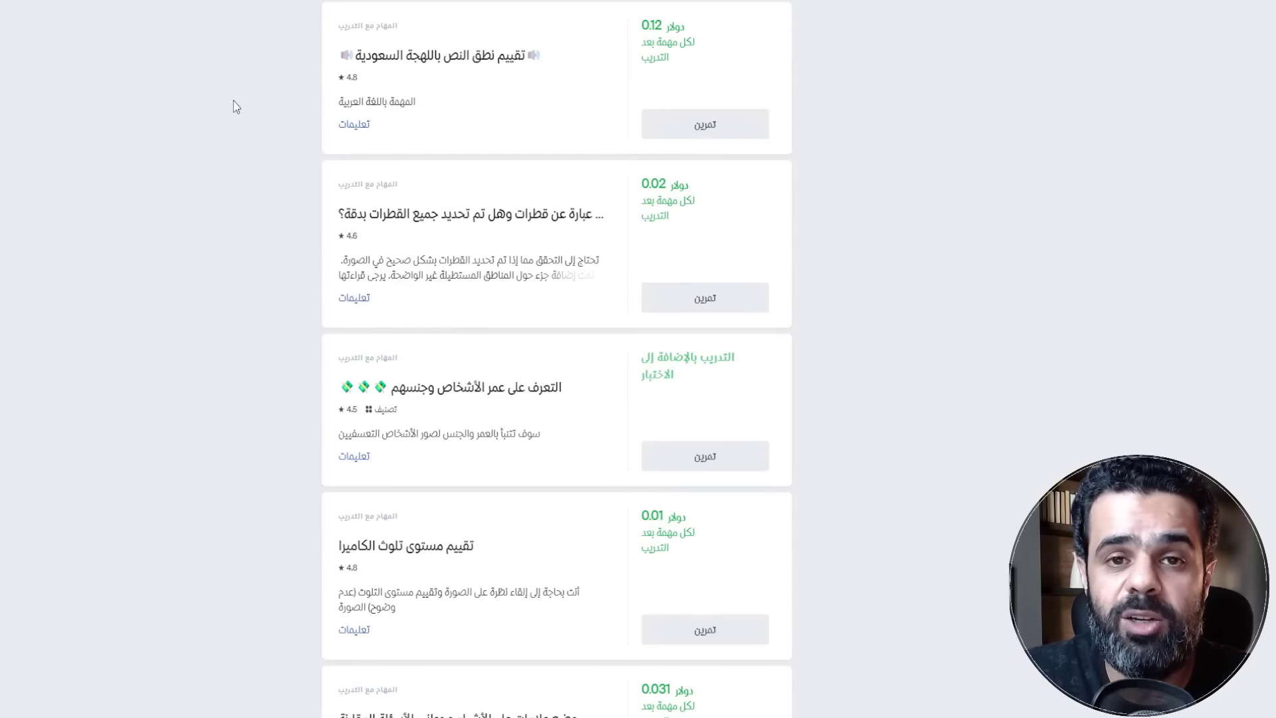
scroll(233, 107, "down", 14)
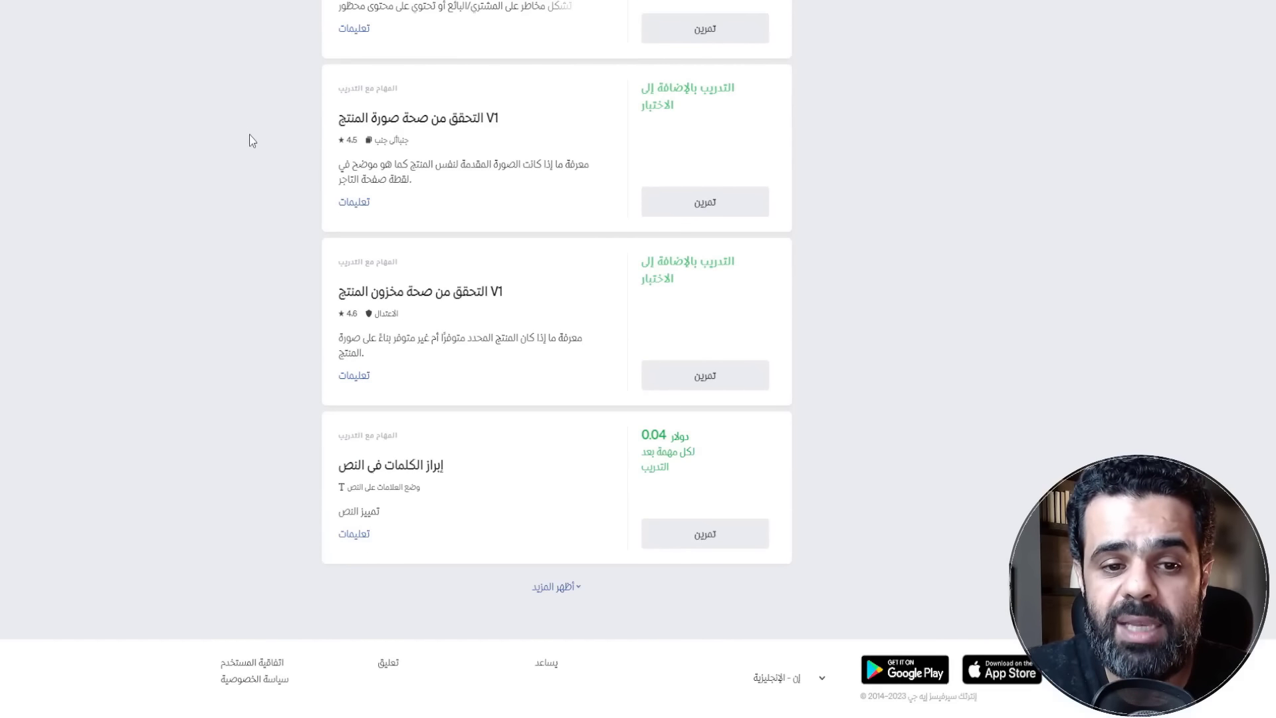
left_click(551, 587)
scroll(222, 269, "down", 1)
scroll(253, 259, "down", 12)
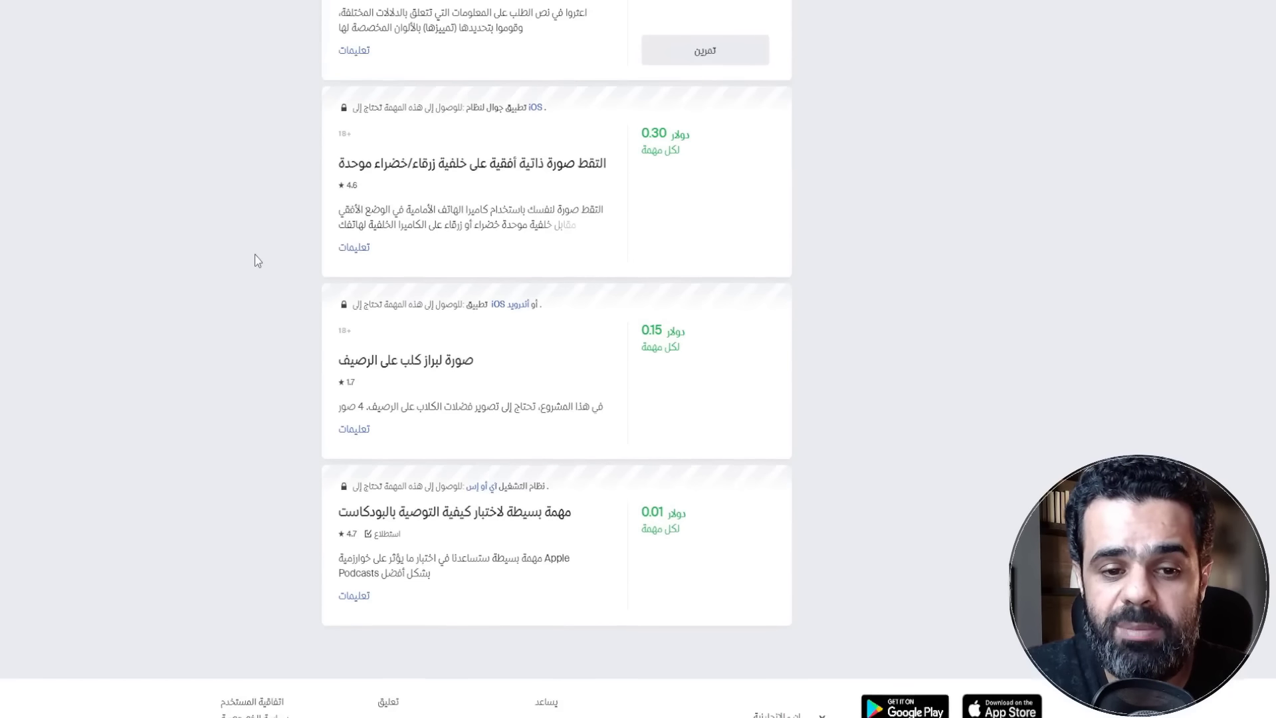
Check the mobile system requirements of the locked iOS and Android tasks and look back over the training tasks.
scroll(259, 261, "up", 2)
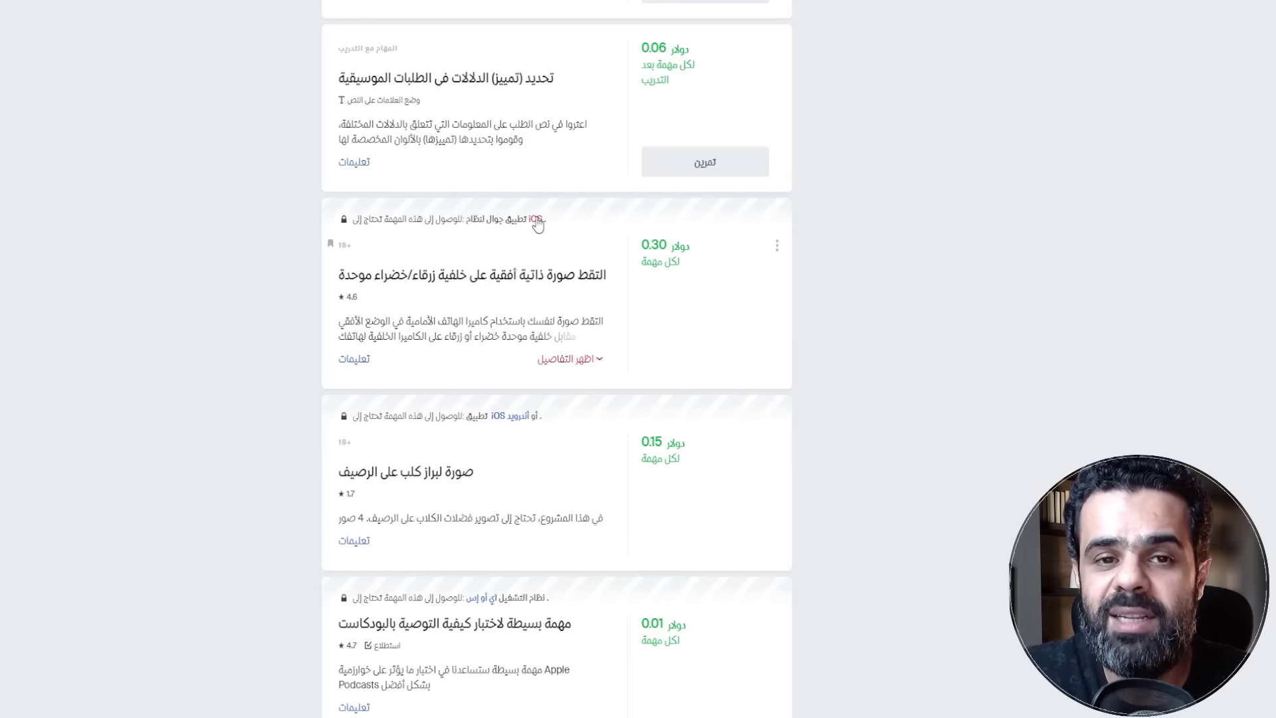
scroll(535, 220, "down", 1)
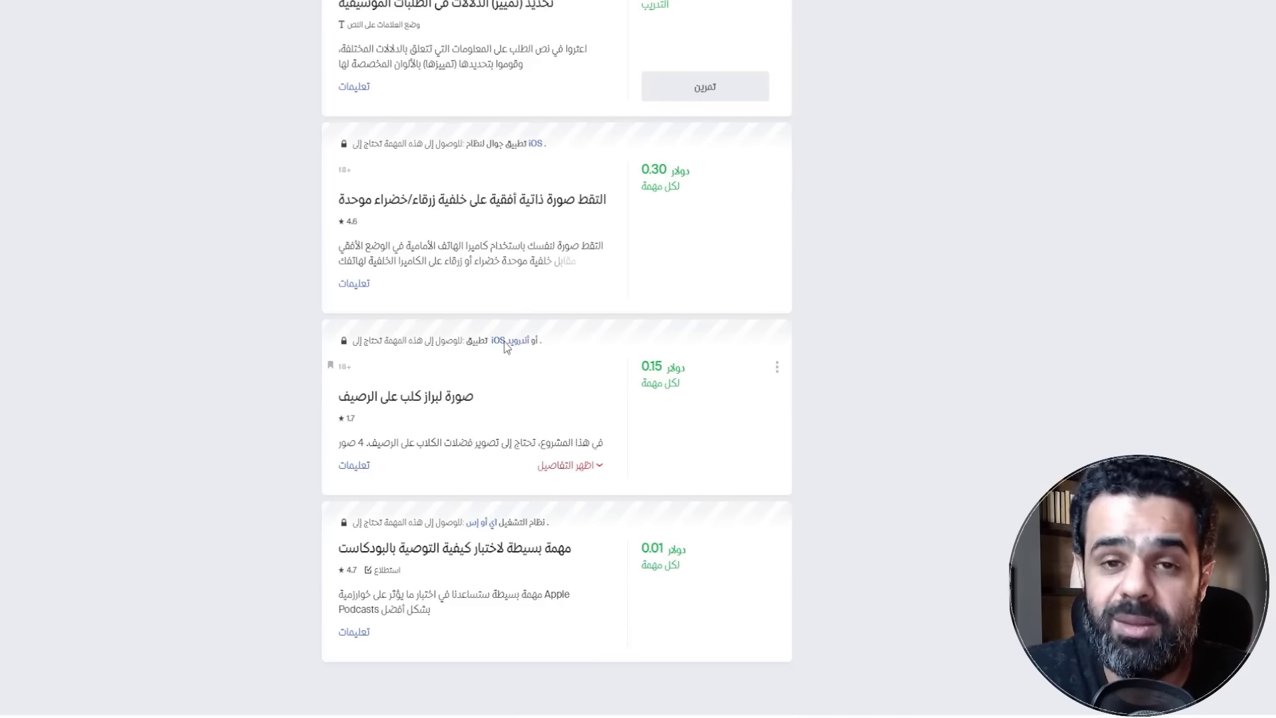
scroll(499, 457, "down", 1)
scroll(495, 457, "up", 20)
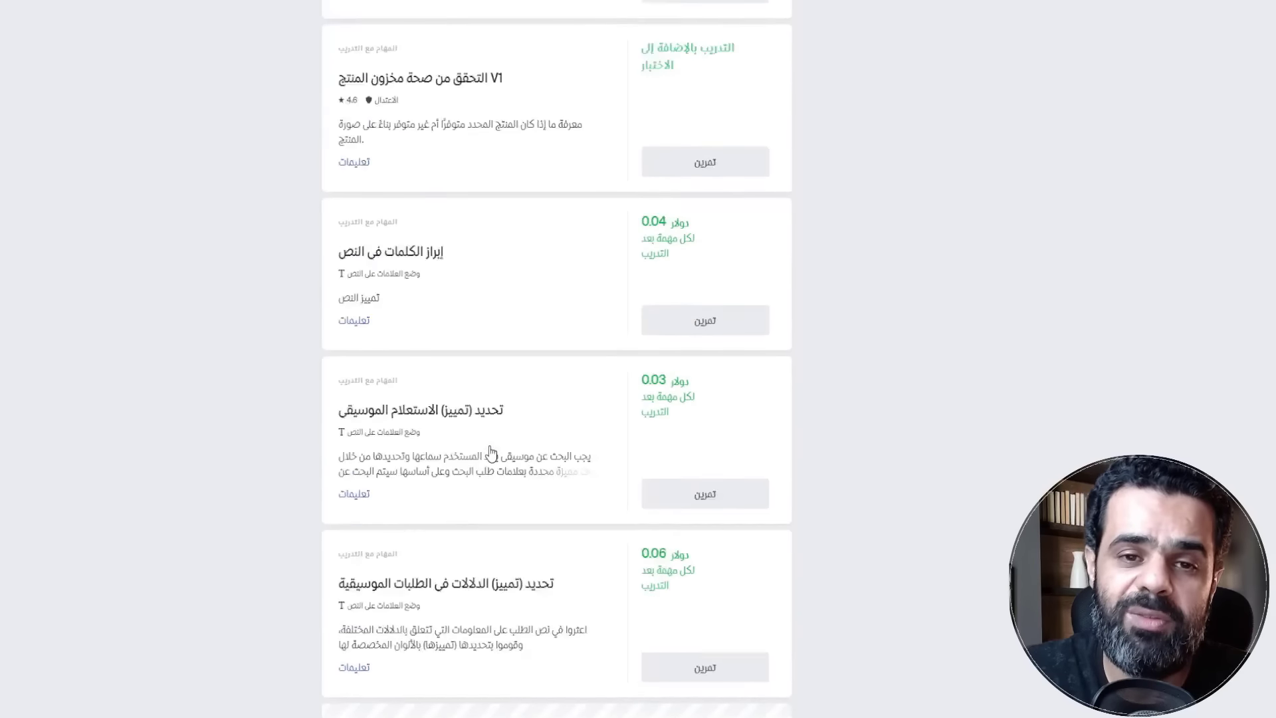
scroll(494, 449, "up", 15)
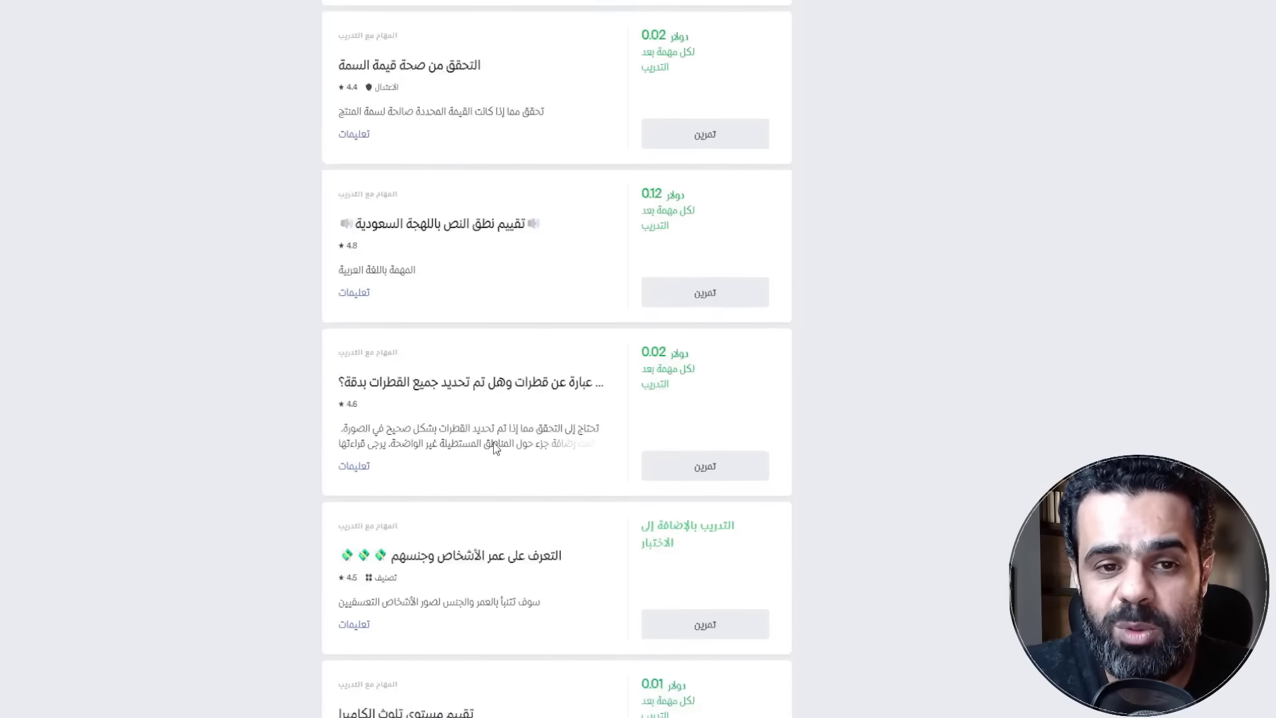
scroll(466, 339, "up", 2)
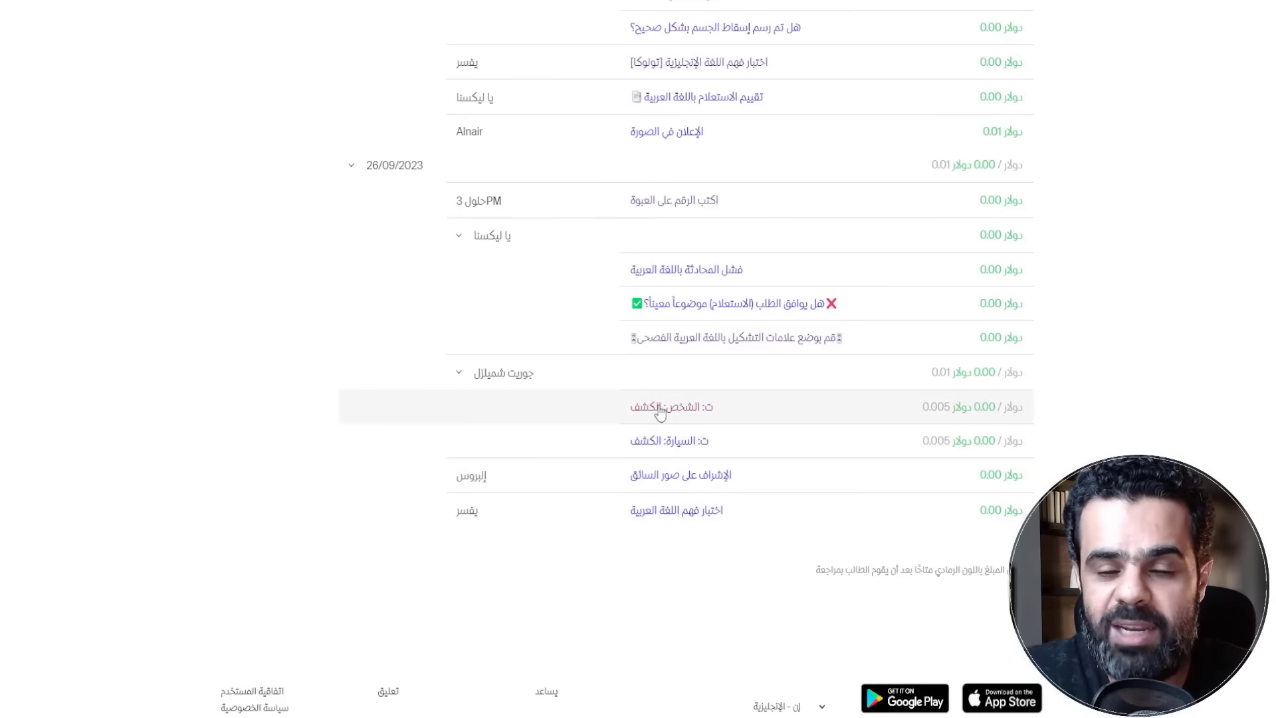
View the submitted T: Person: Detection task from the history and review the bounding boxes on its first four images.
left_click(679, 442)
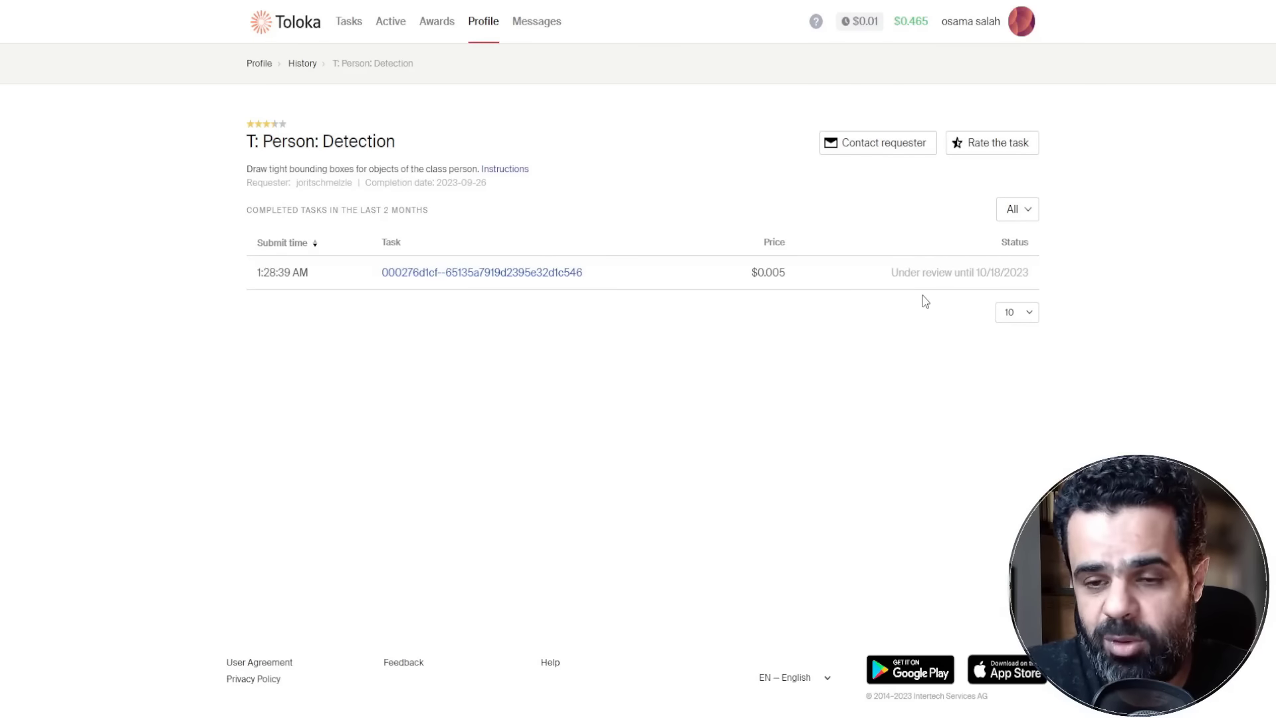
left_click(462, 281)
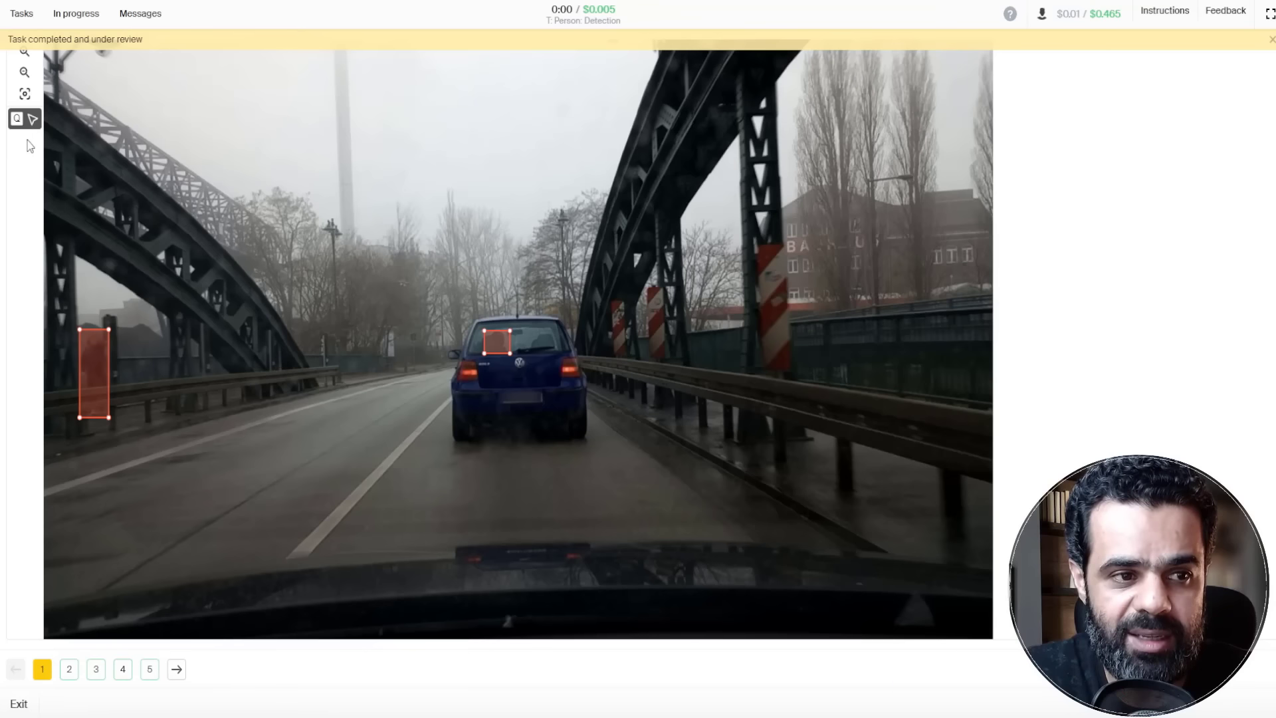
left_click(69, 671)
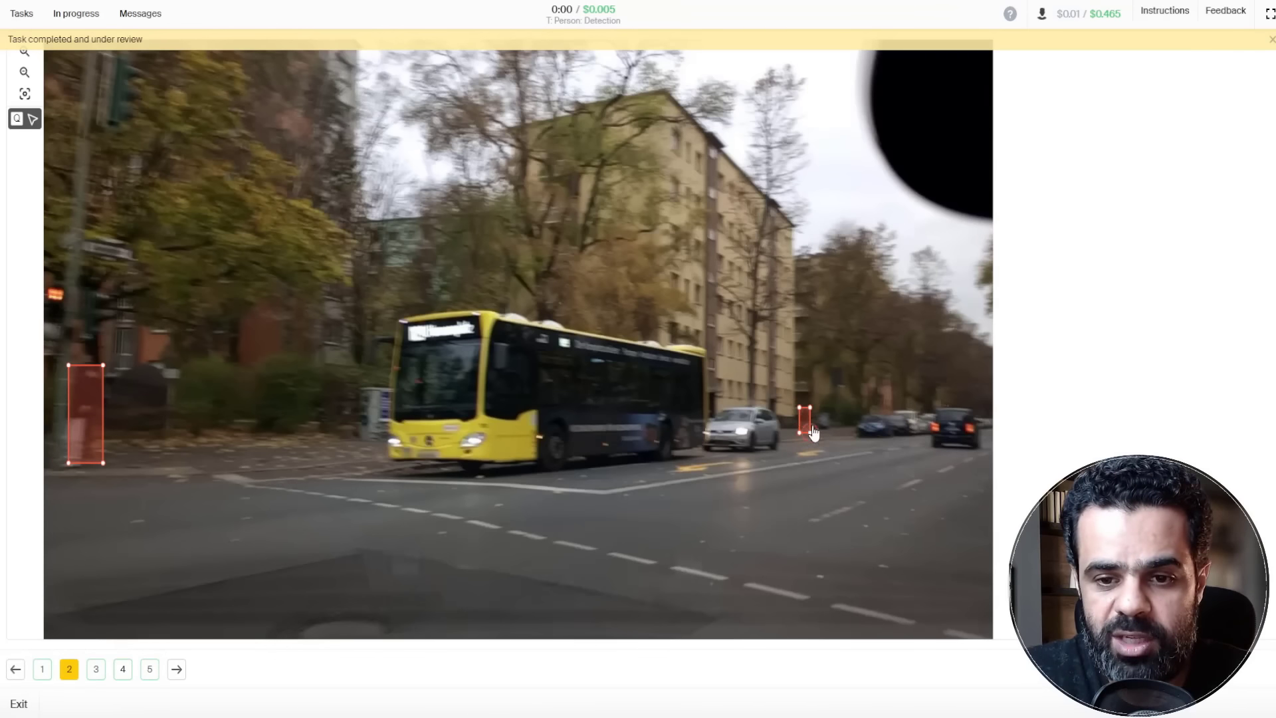
left_click(96, 676)
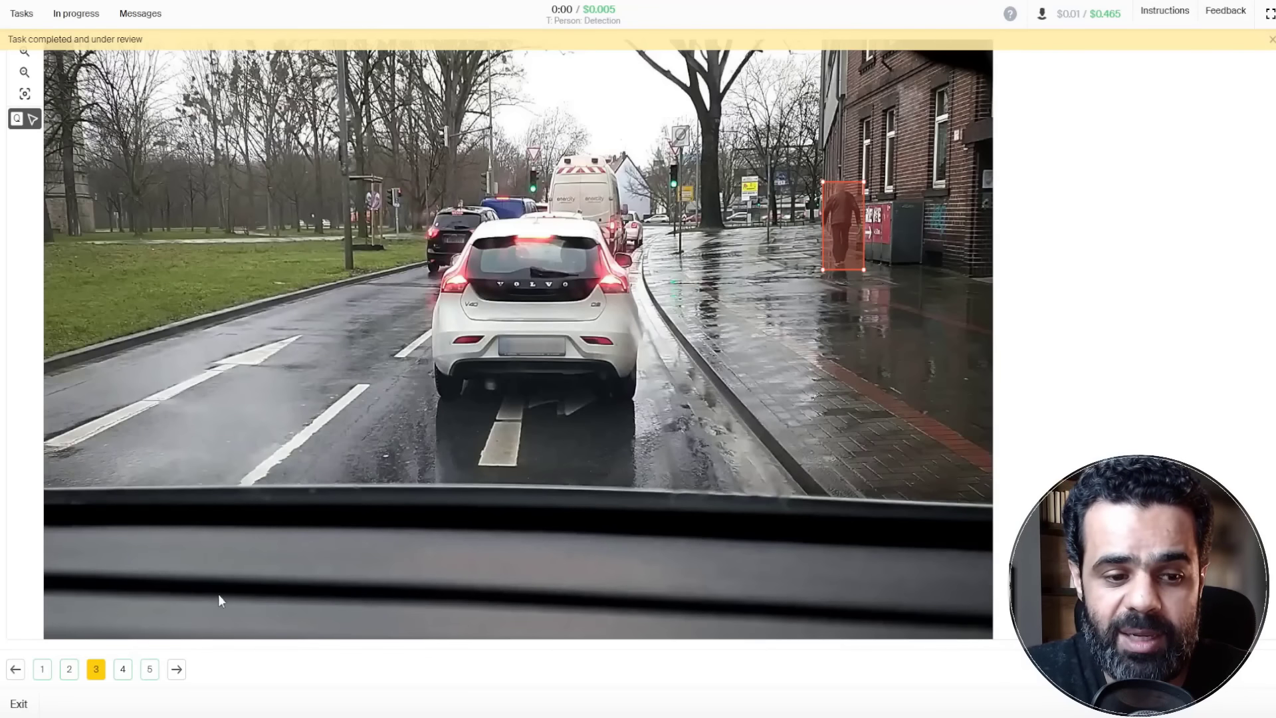
left_click(122, 670)
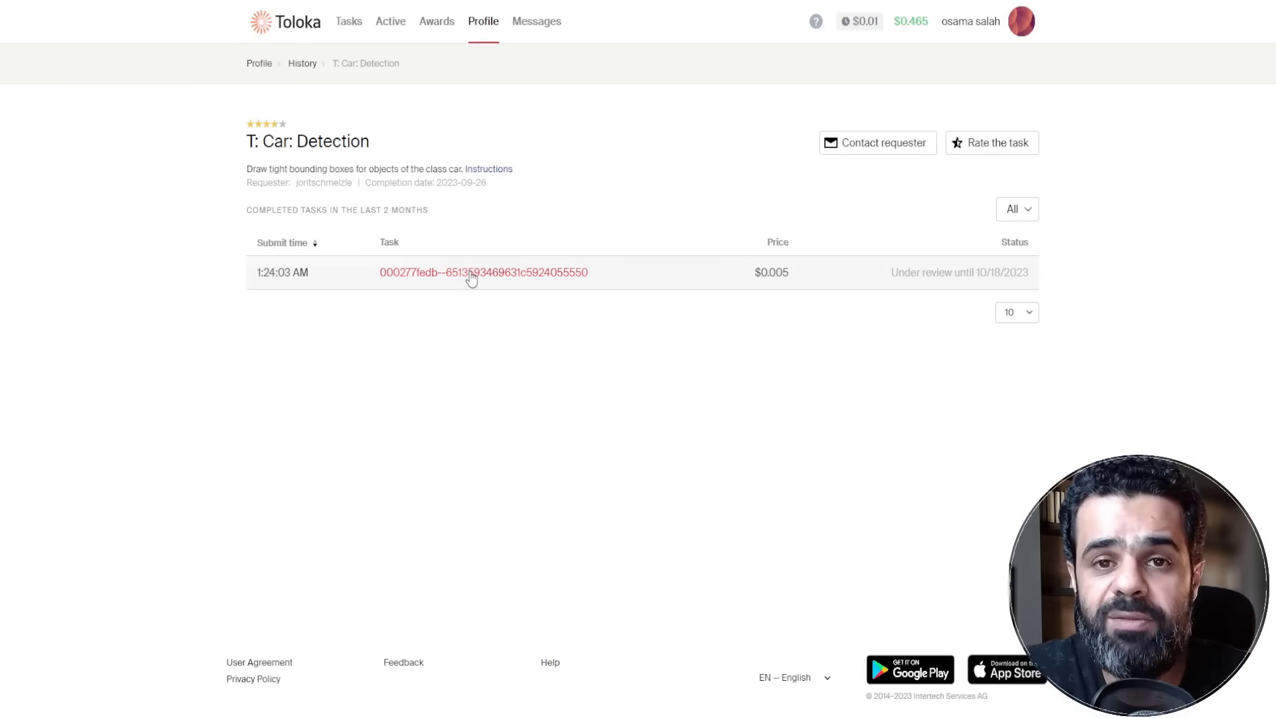
View the submitted T: Car: Detection task and review the bounding boxes on its first three images.
left_click(470, 274)
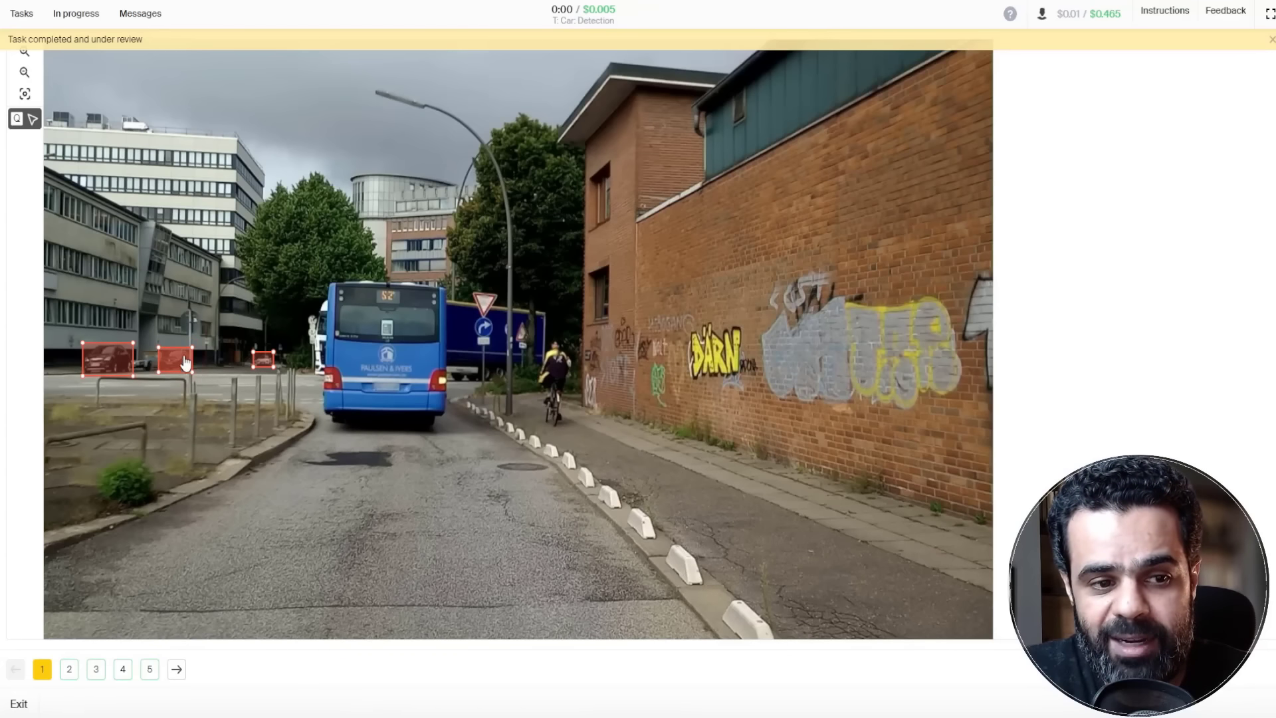
key("Right")
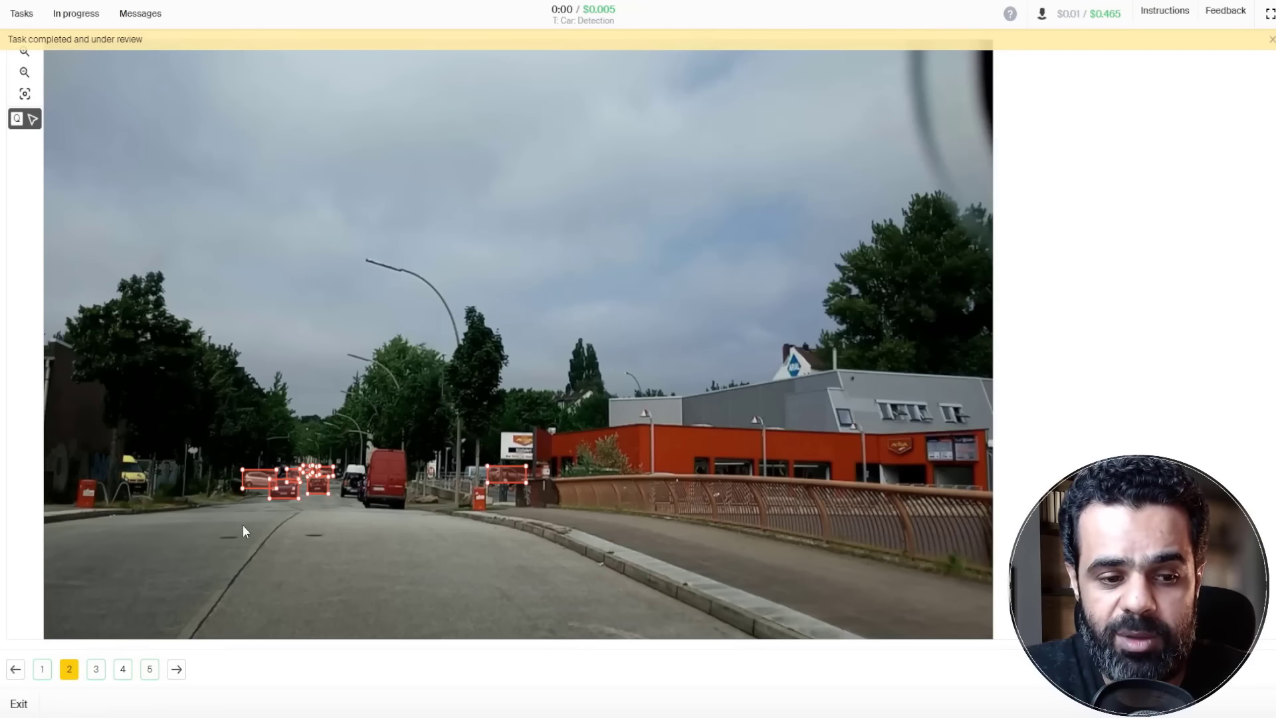
left_click(96, 669)
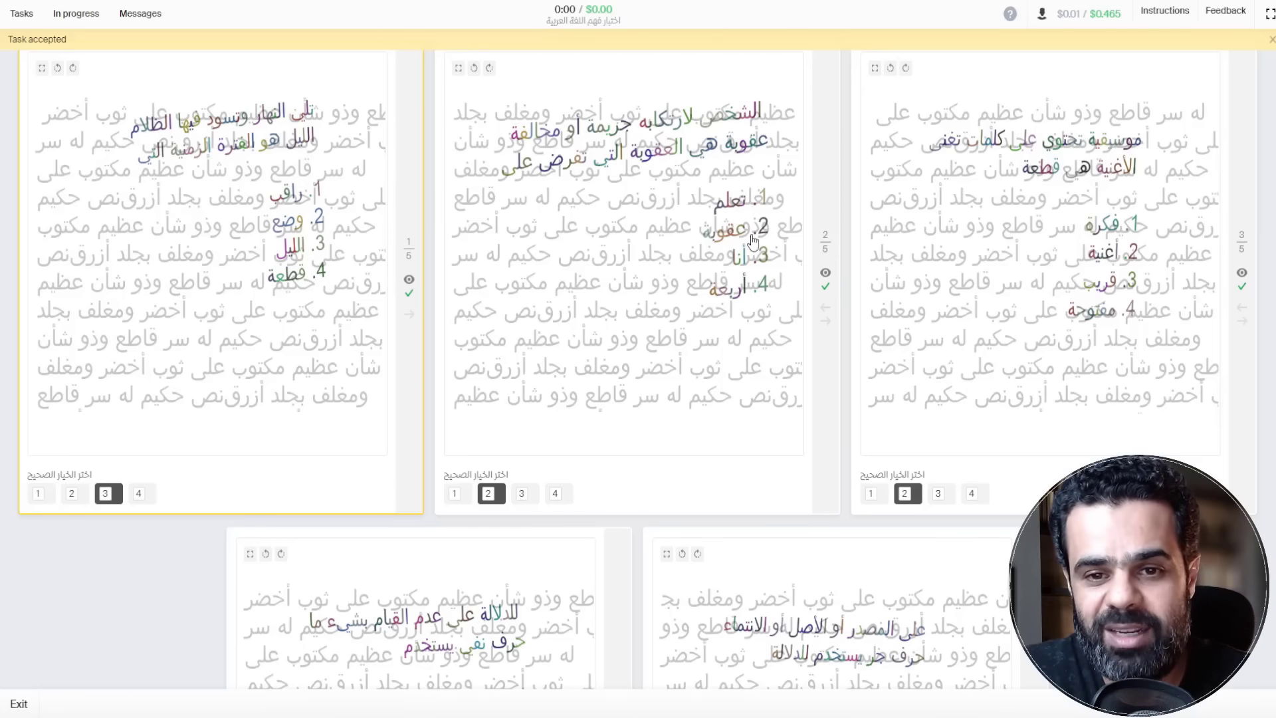
Review the questions and chosen answers of the accepted اختبار فهم اللغة العربية task.
scroll(1006, 143, "down", 5)
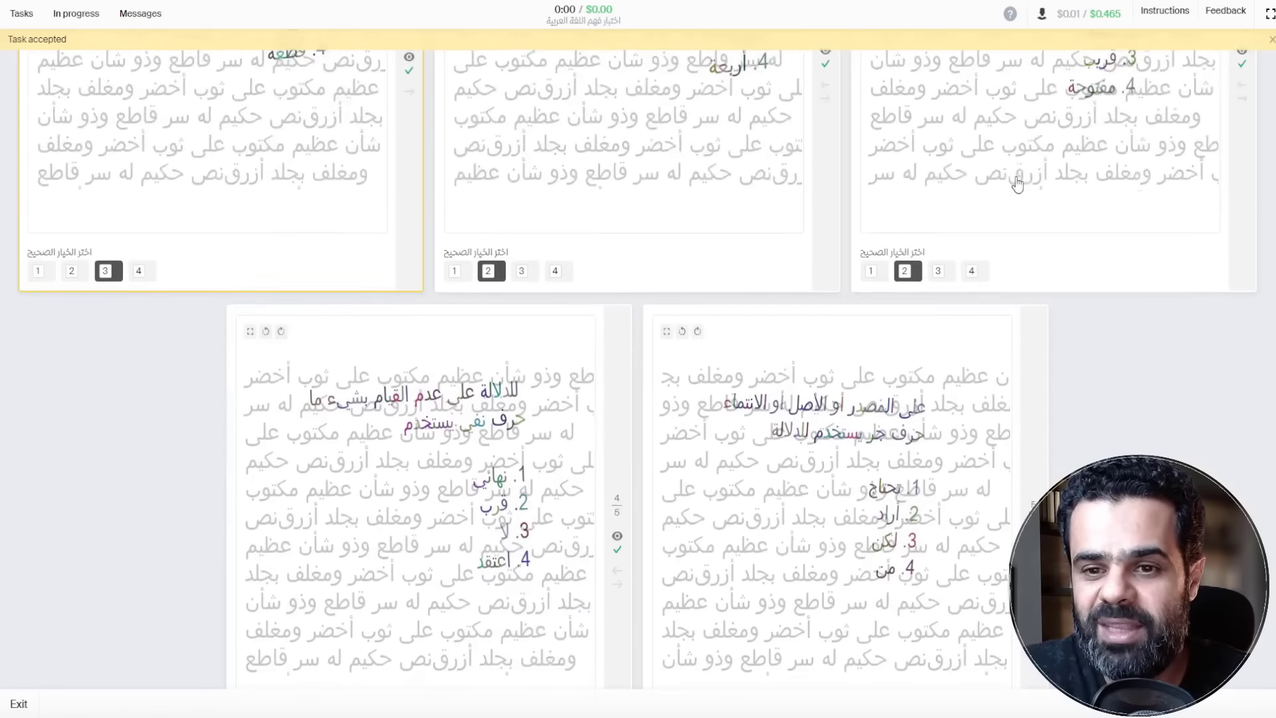